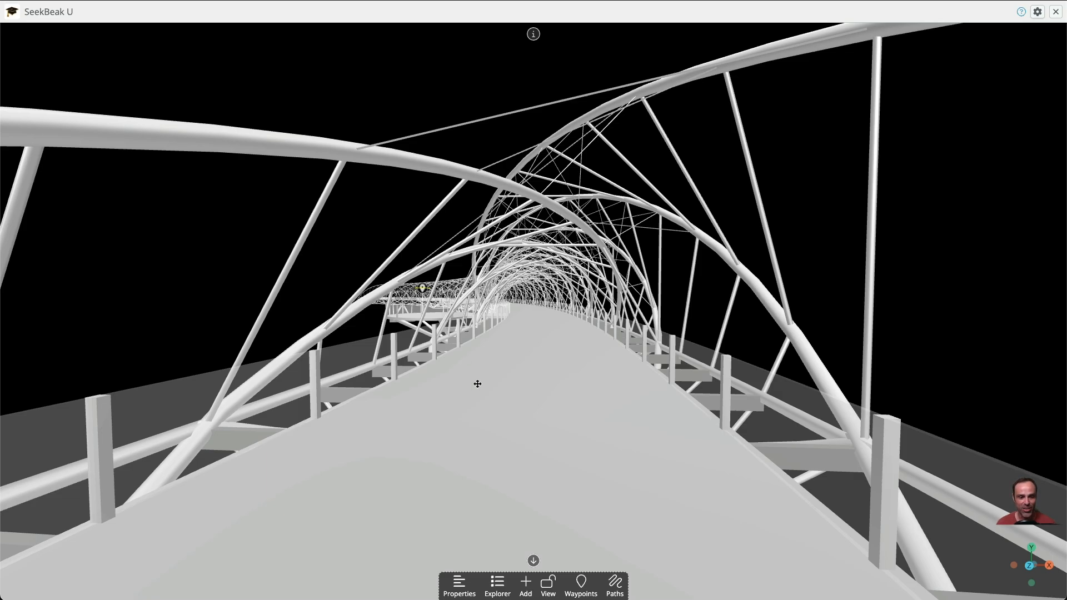
Change the hotspot type of the distant waypoint marker on the bridge to Snap
left_click(422, 288)
left_click(49, 145)
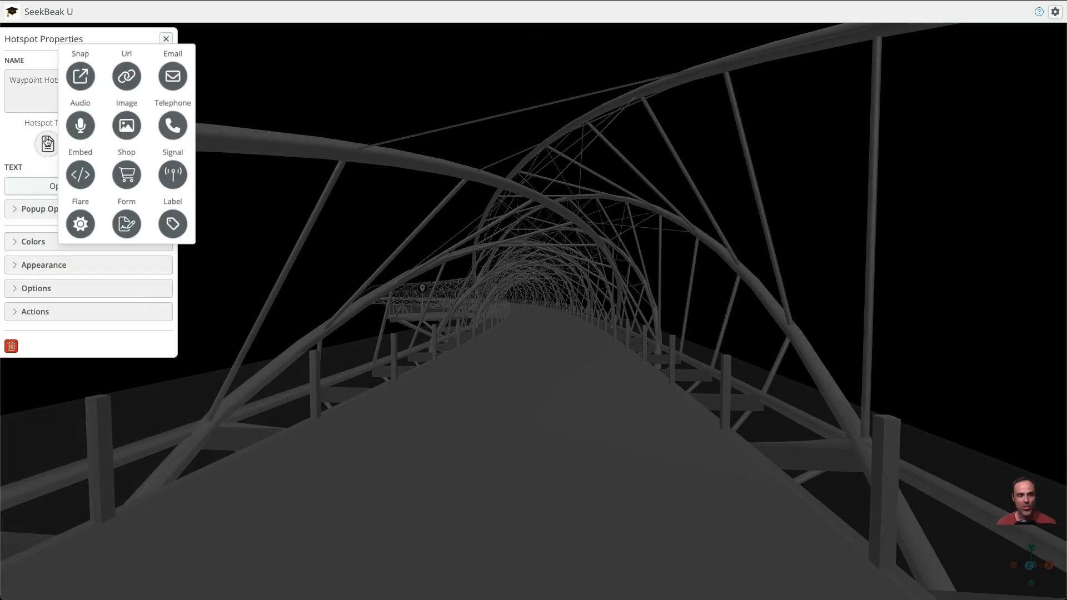
left_click(85, 83)
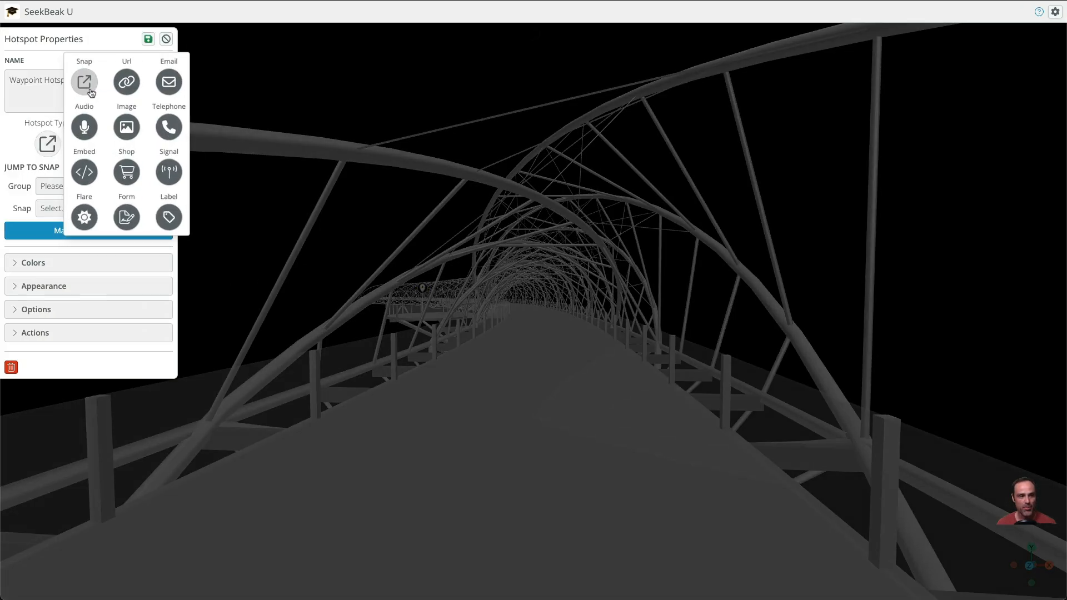
Link the hotspot to the Exhibition Stand snap in the Exhibition Stands group, and save the hotspot and the scene
left_click(69, 189)
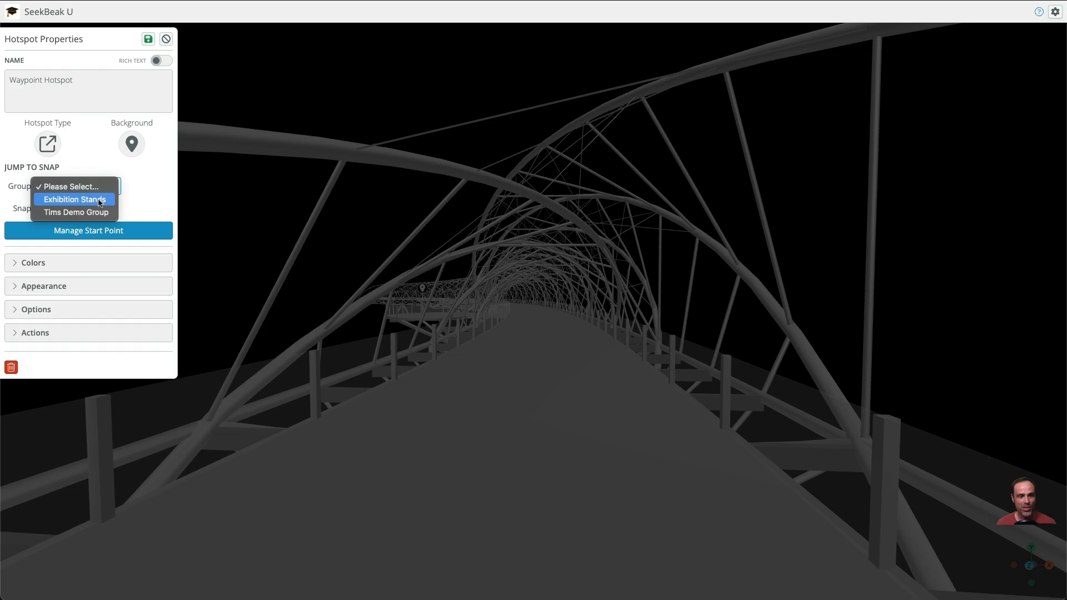
left_click(97, 201)
left_click(84, 209)
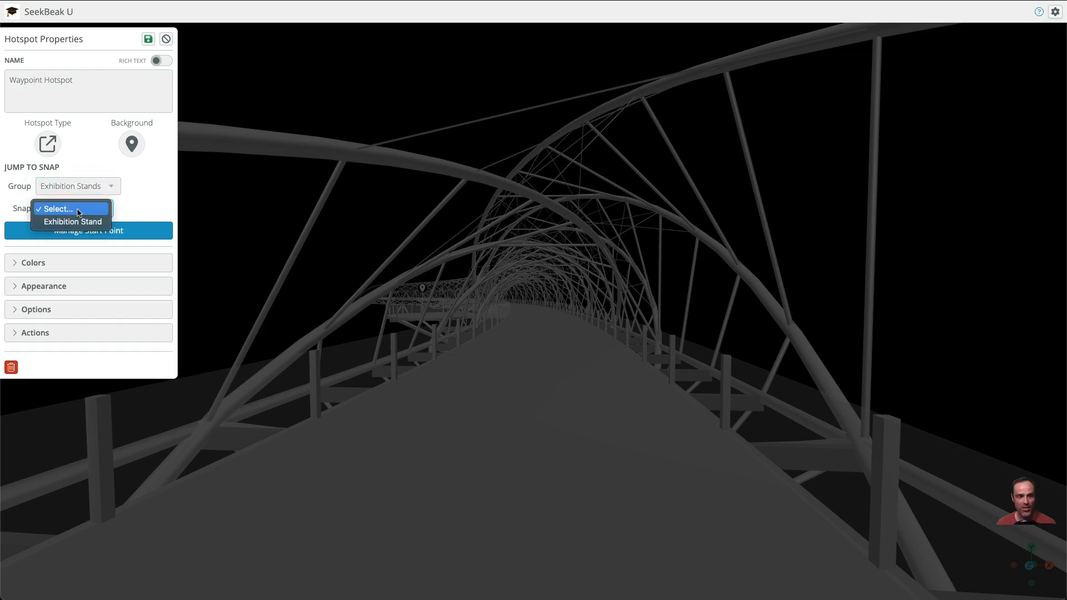
left_click(83, 222)
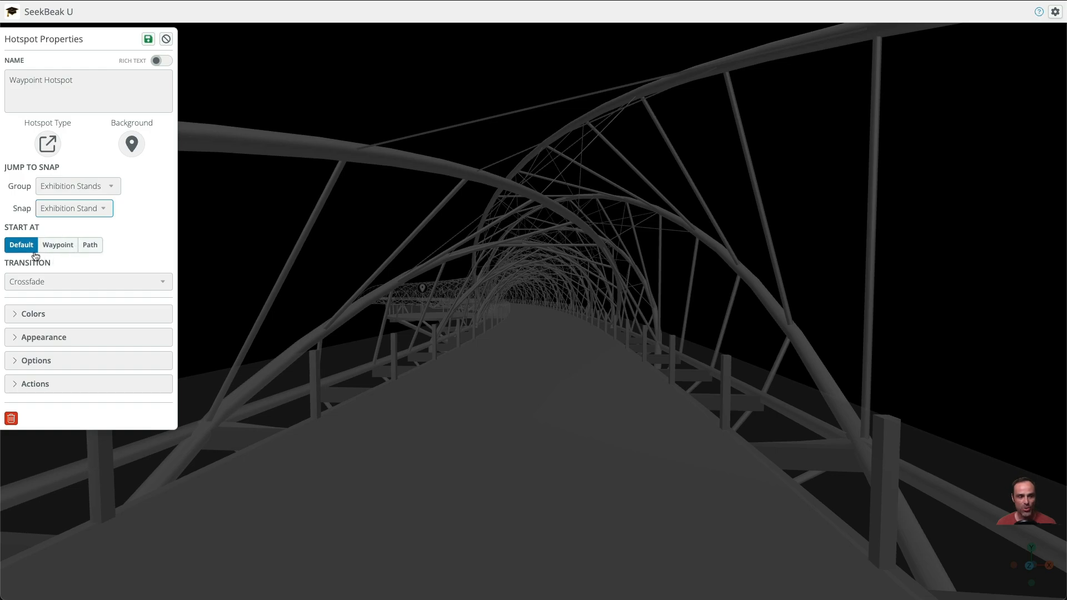
left_click(149, 39)
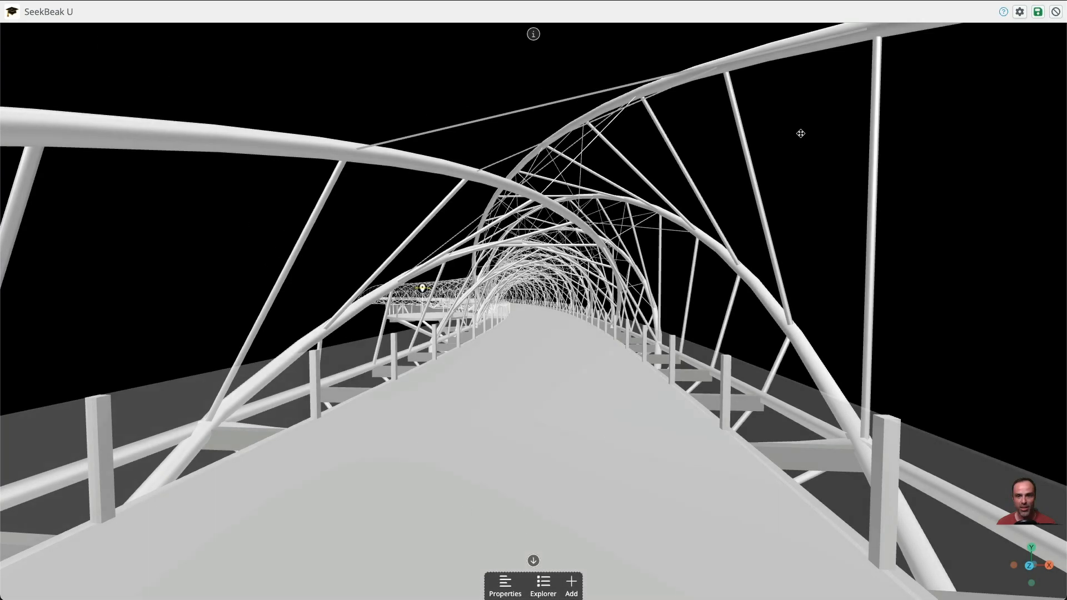
left_click(1038, 12)
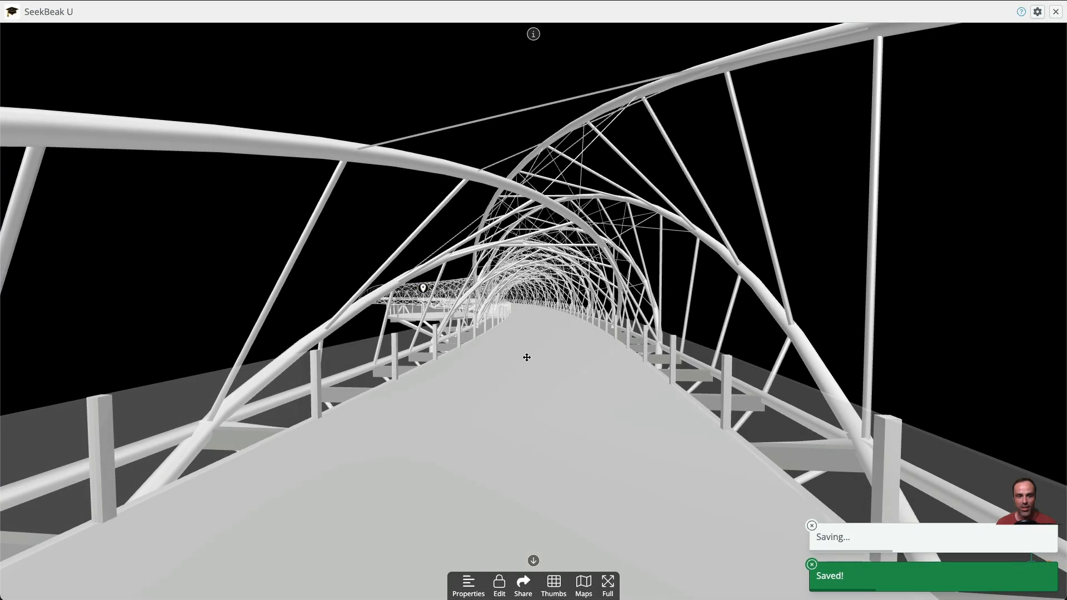
Follow the bridge hotspot to the linked snap, and examine its description and the stand from different angles
left_click_drag(527, 358, 395, 348)
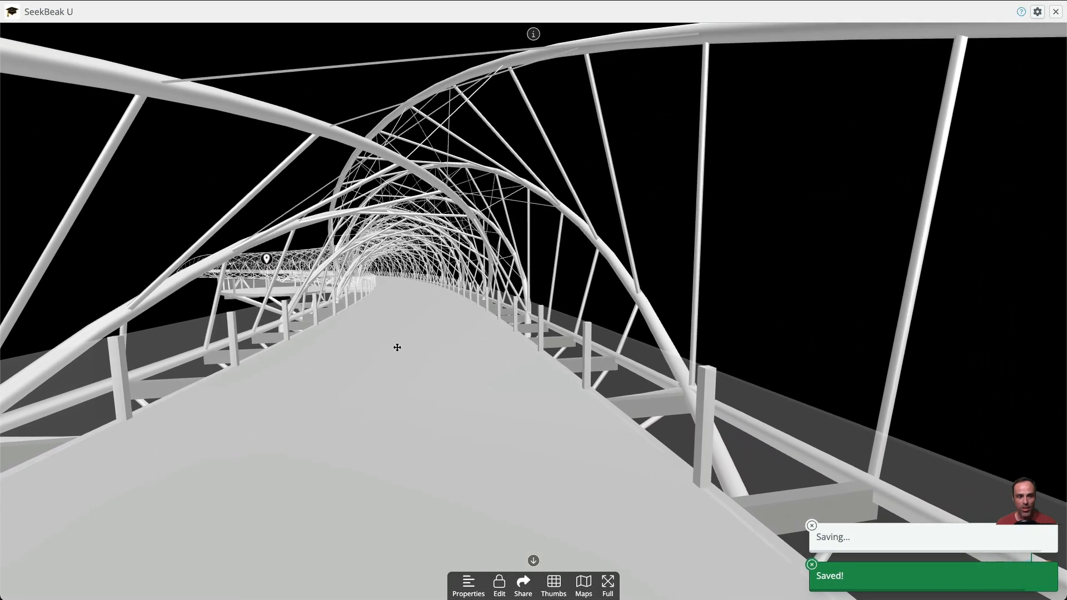
left_click(271, 260)
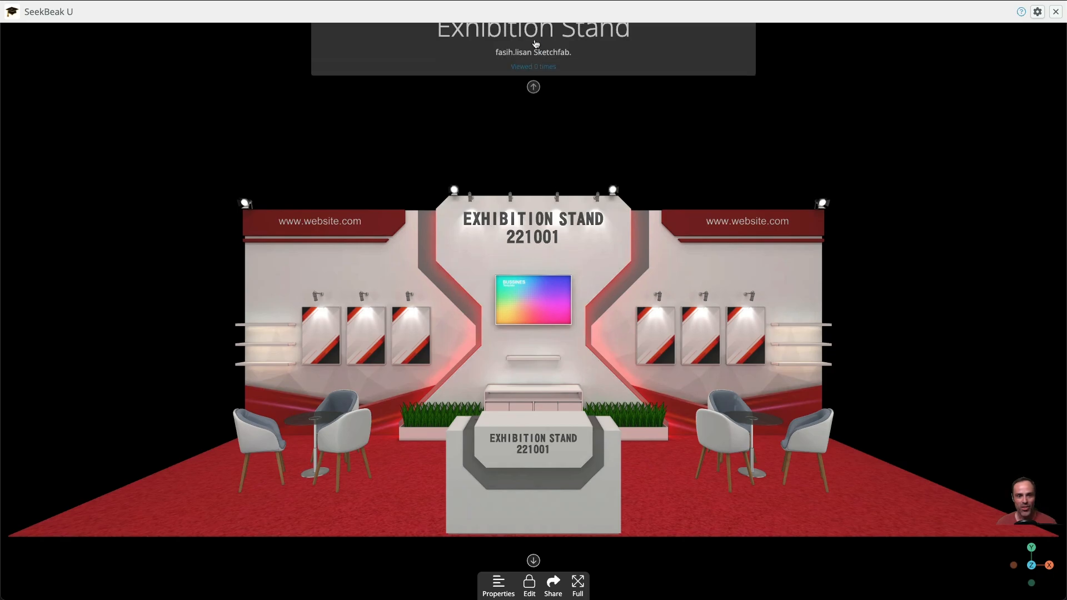
left_click(533, 34)
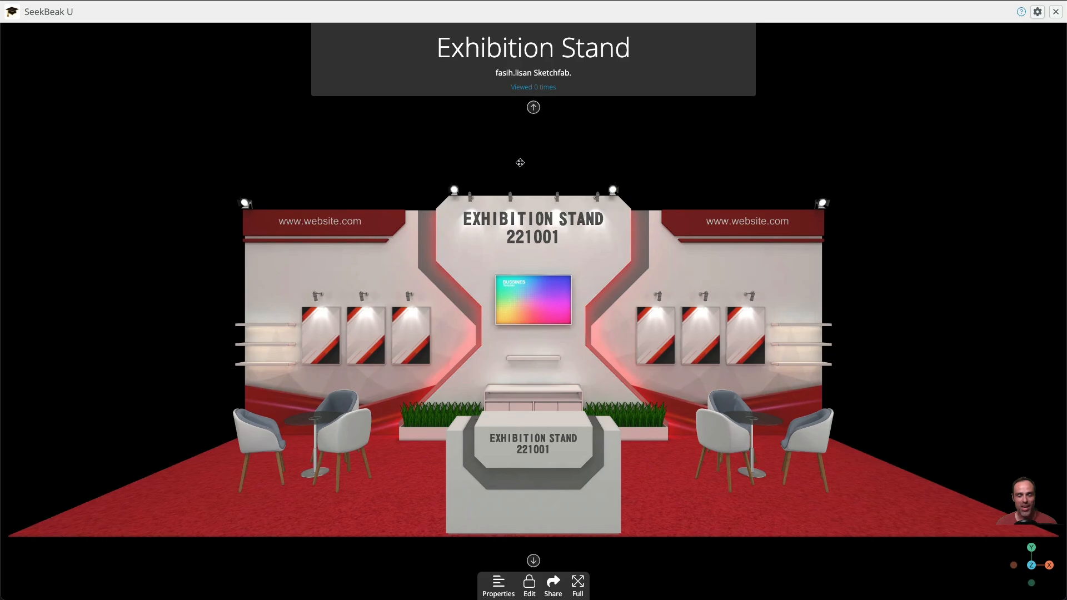
left_click(534, 109)
left_click_drag(500, 211, 528, 219)
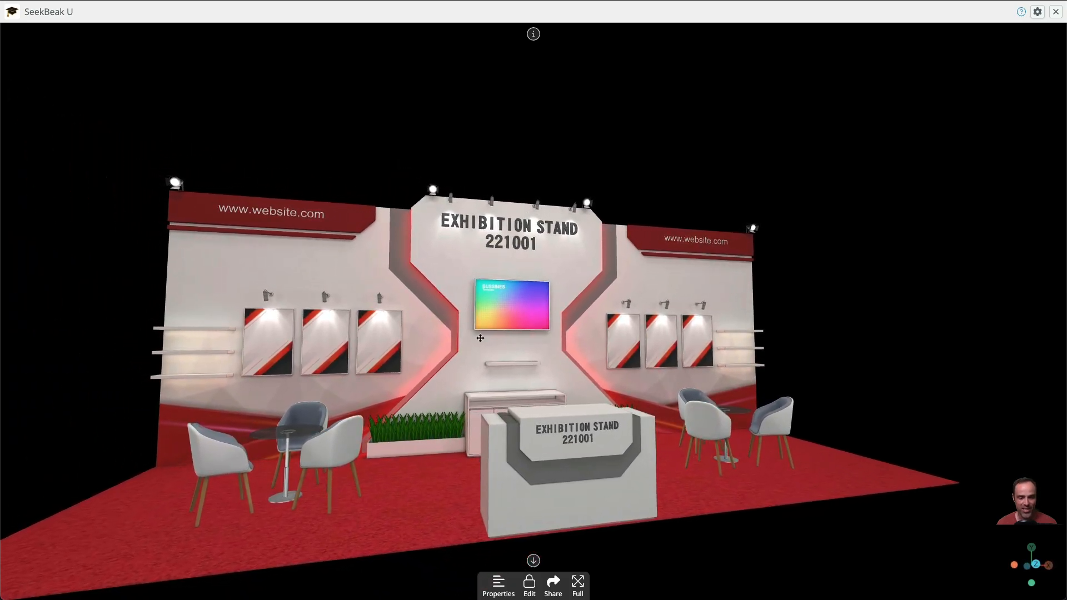
left_click_drag(475, 462, 421, 463)
Set the snap's 3D background to the Neutral image from the Stock Photo Library
left_click(498, 583)
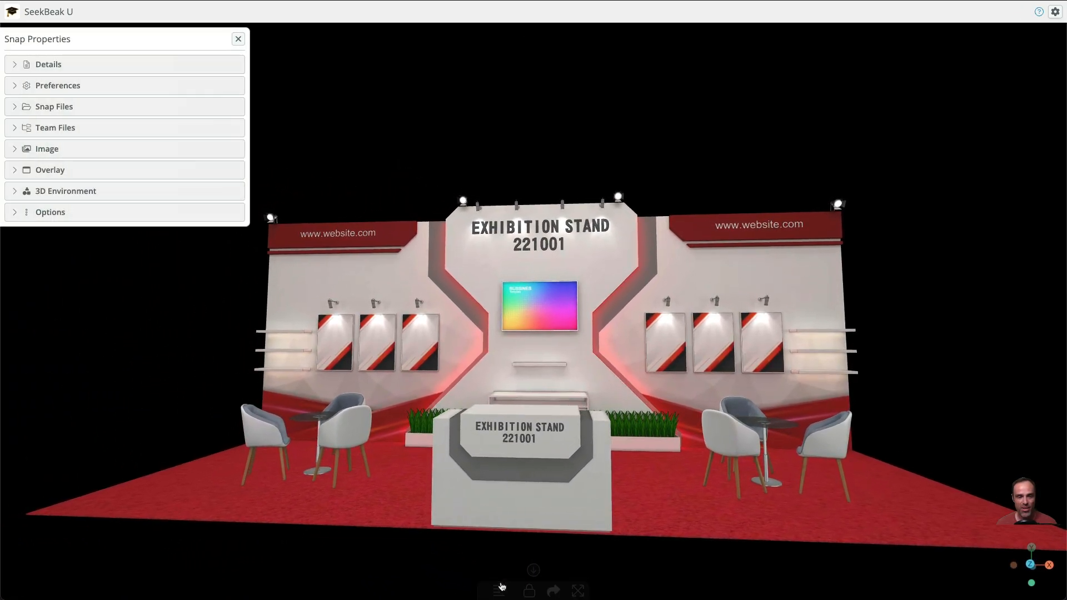
left_click(54, 193)
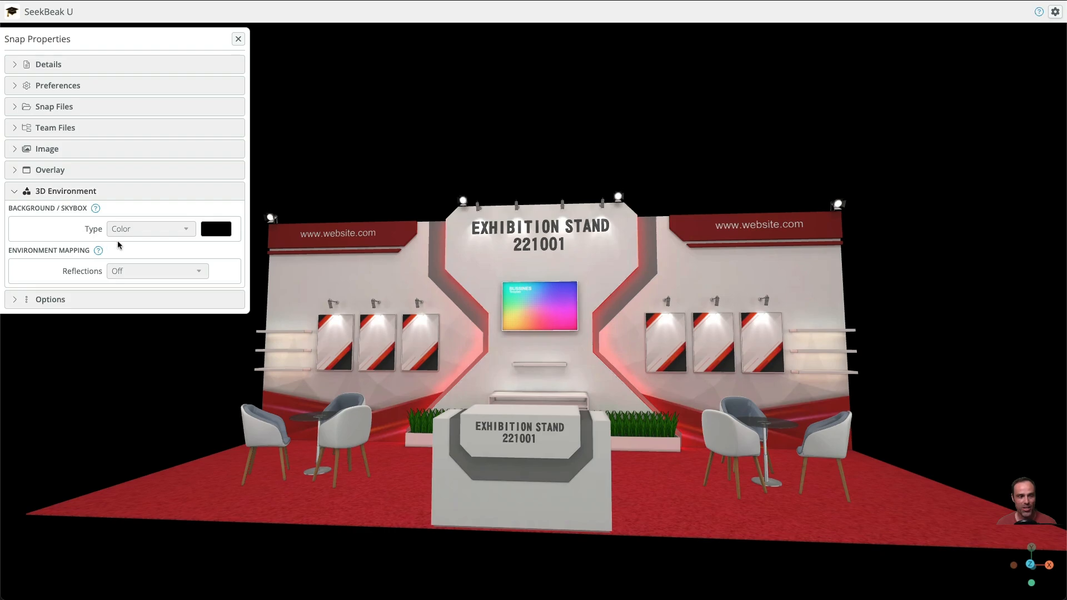
left_click(170, 278)
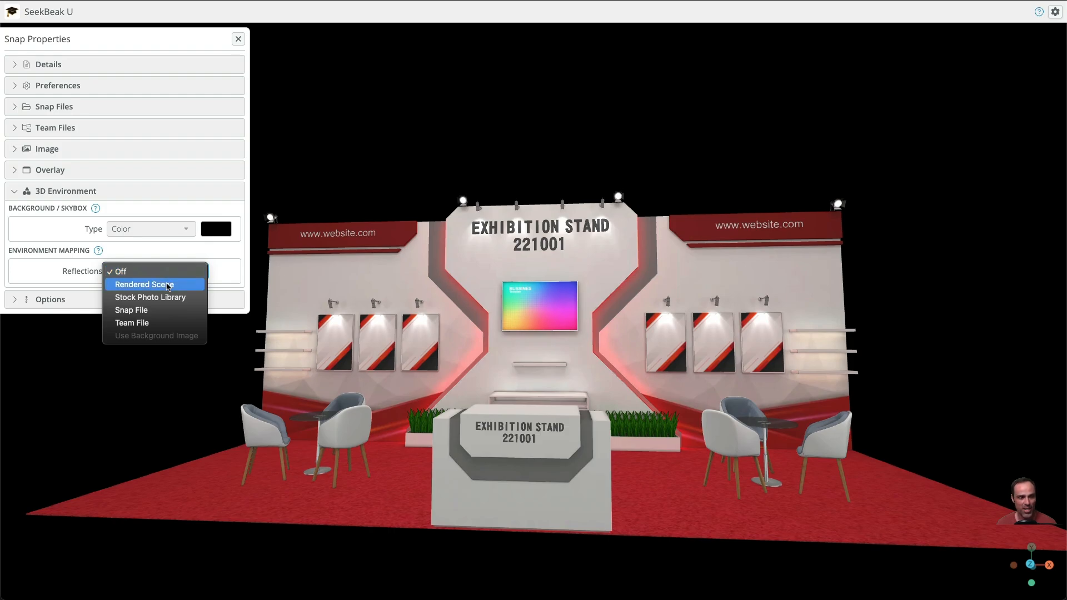
left_click(144, 271)
left_click(150, 229)
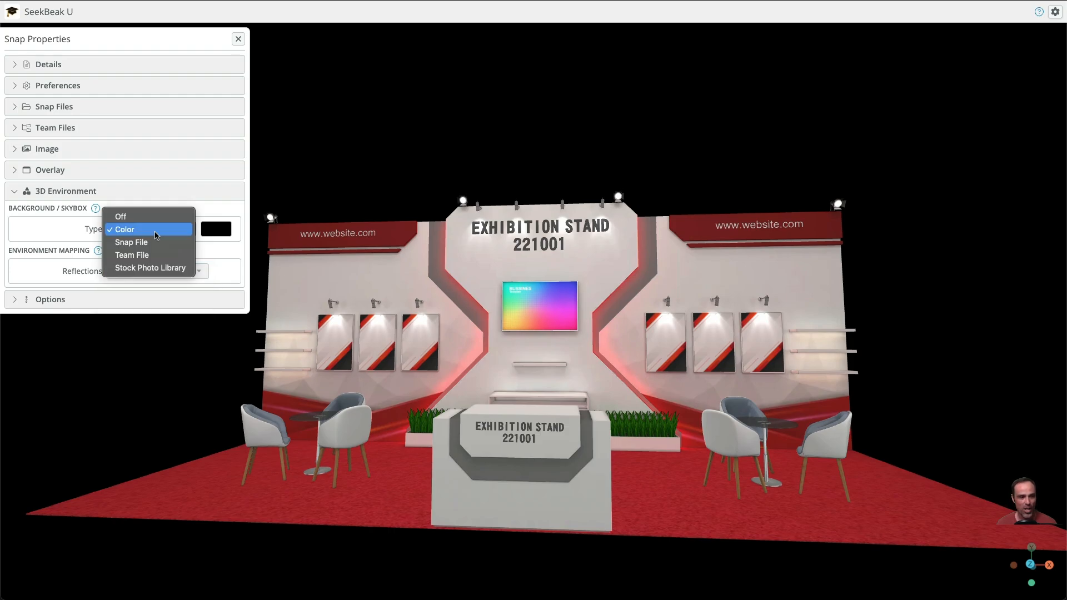
left_click(152, 266)
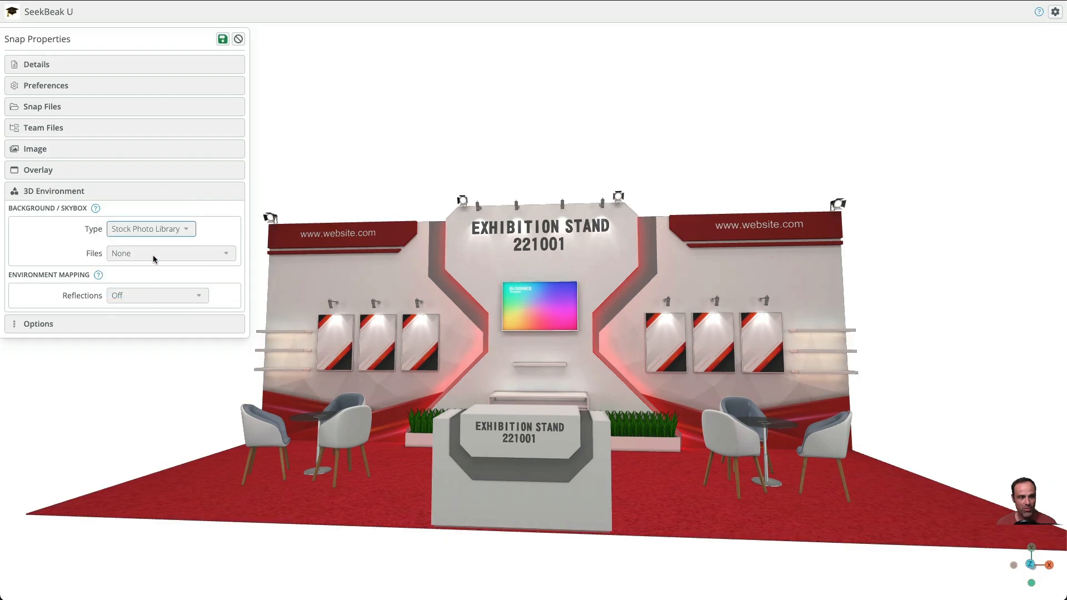
left_click(153, 256)
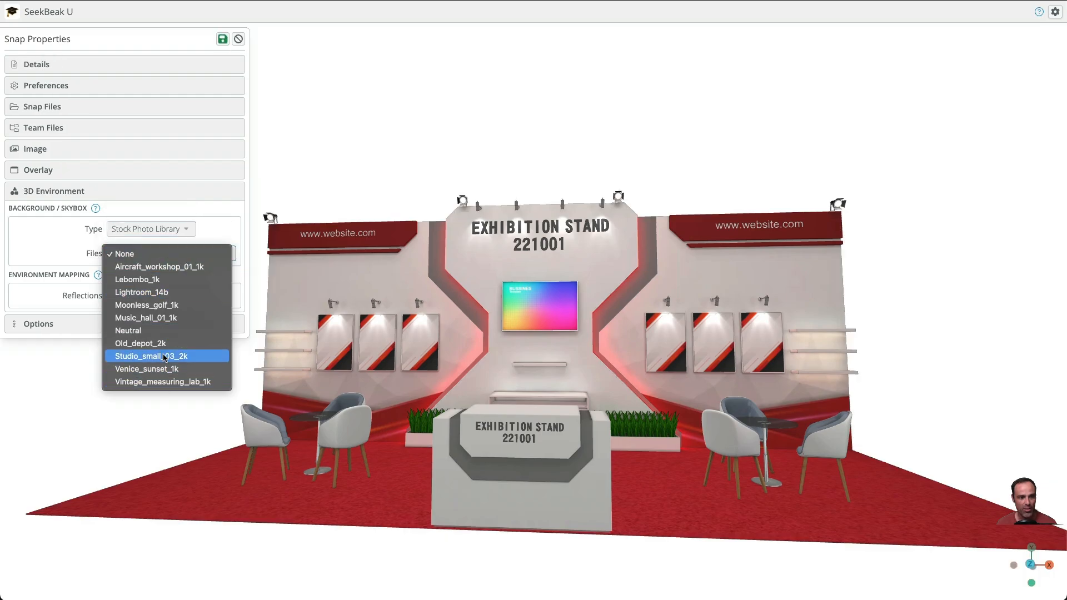
left_click(162, 330)
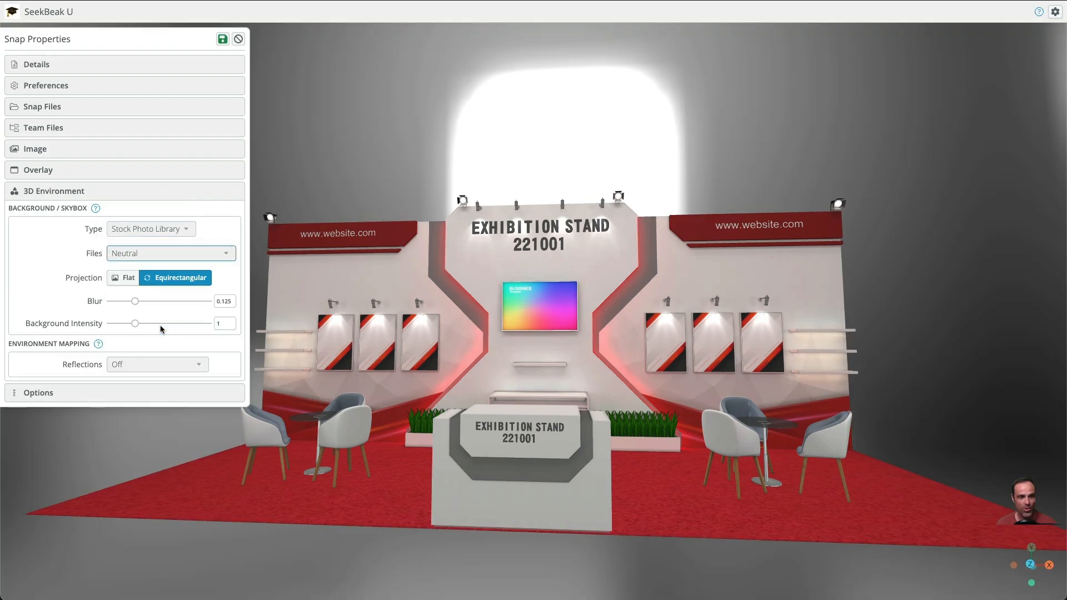
Set the background's blur to 0.34 and its intensity to 0.13, and save the snap properties
left_click_drag(479, 147, 639, 152)
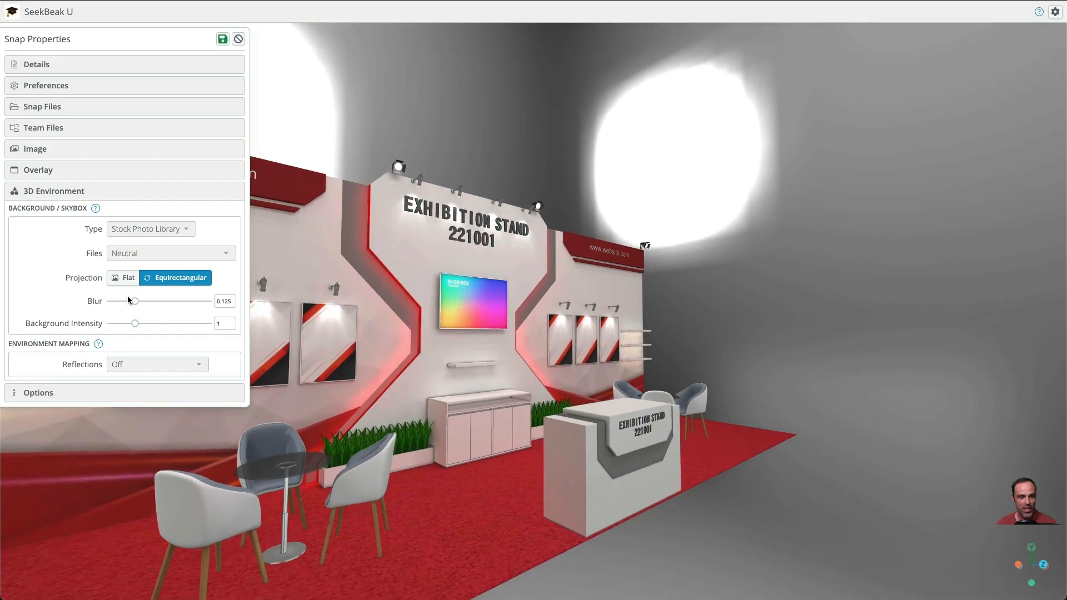
left_click_drag(139, 302, 179, 314)
left_click_drag(487, 320, 181, 335)
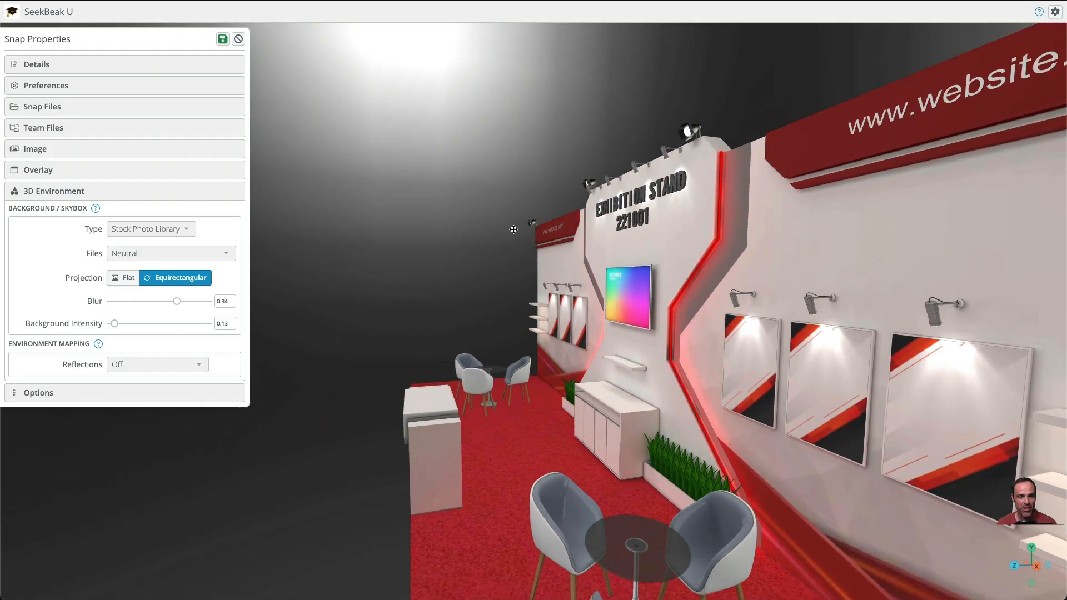
mouse_move(599, 301)
left_mouse_down()
mouse_move(974, 281)
mouse_move(979, 317)
mouse_move(638, 273)
mouse_move(562, 291)
mouse_move(595, 294)
left_mouse_up()
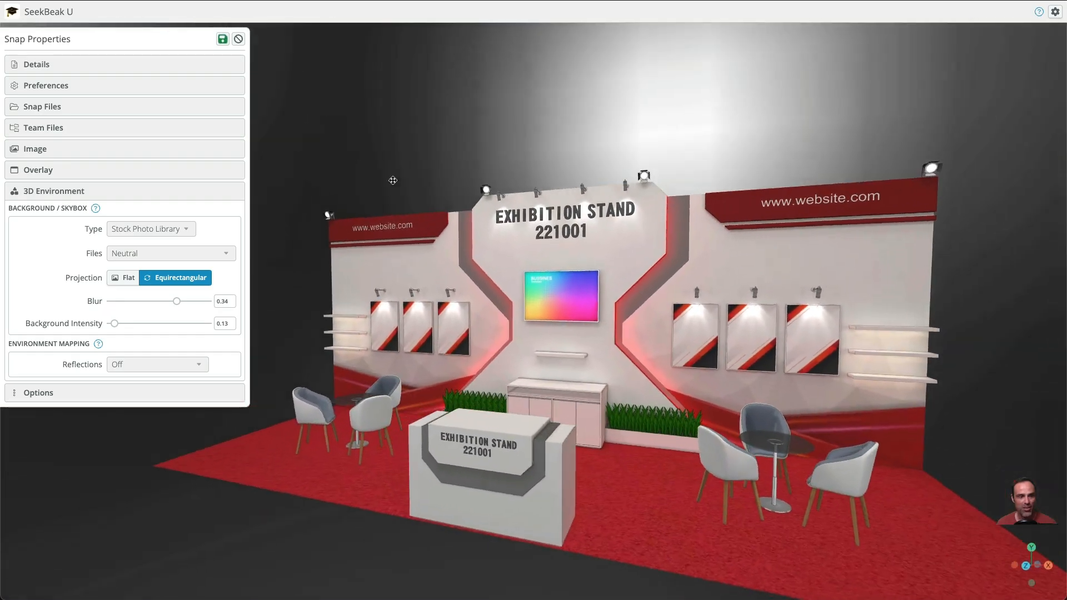
left_click(224, 41)
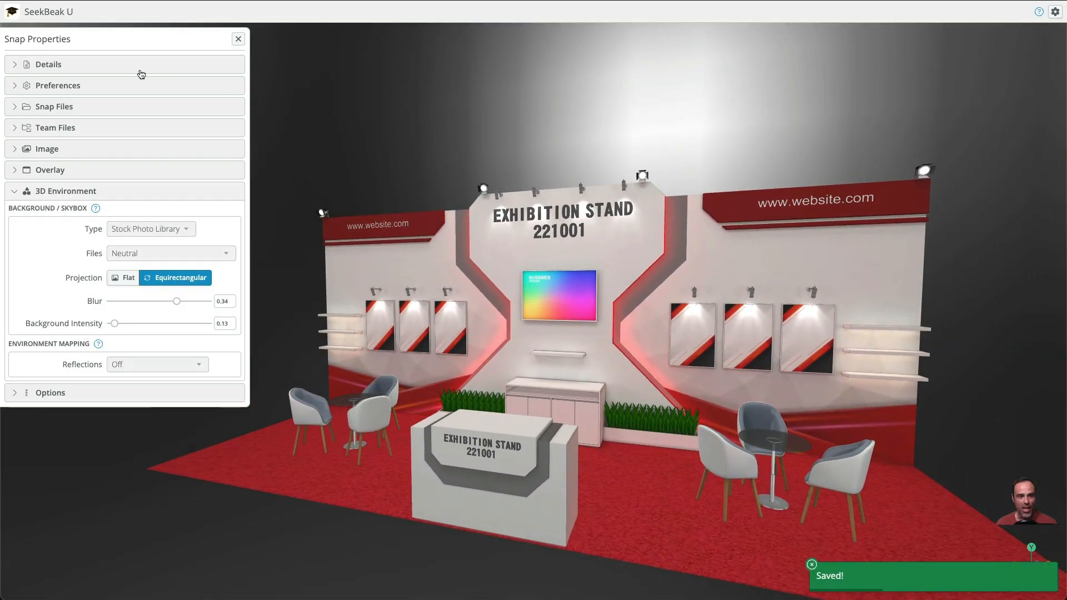
left_click(238, 39)
Examine the exhibition stand's wall screen and surrounding posters up close and from several angles
left_click_drag(572, 320, 627, 328)
scroll(627, 328, "up", 5)
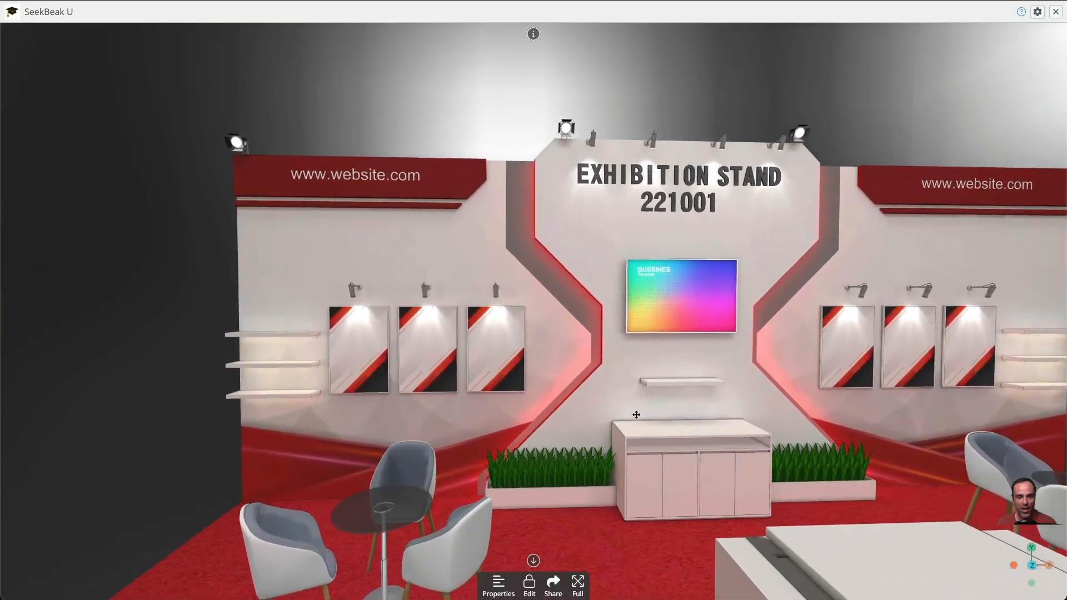
scroll(616, 407, "up", 5)
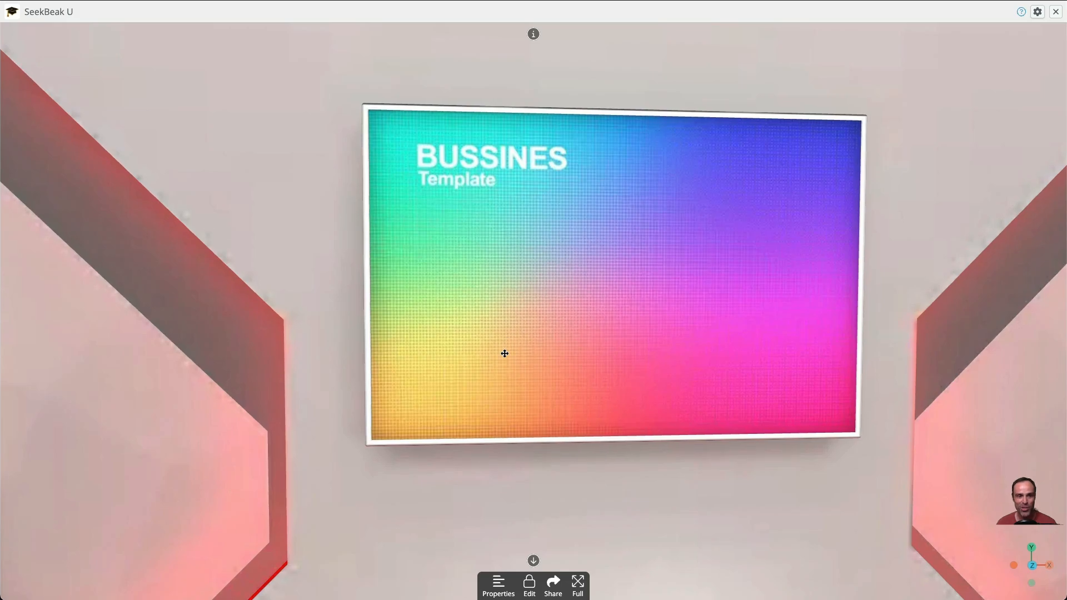
scroll(505, 354, "down", 8)
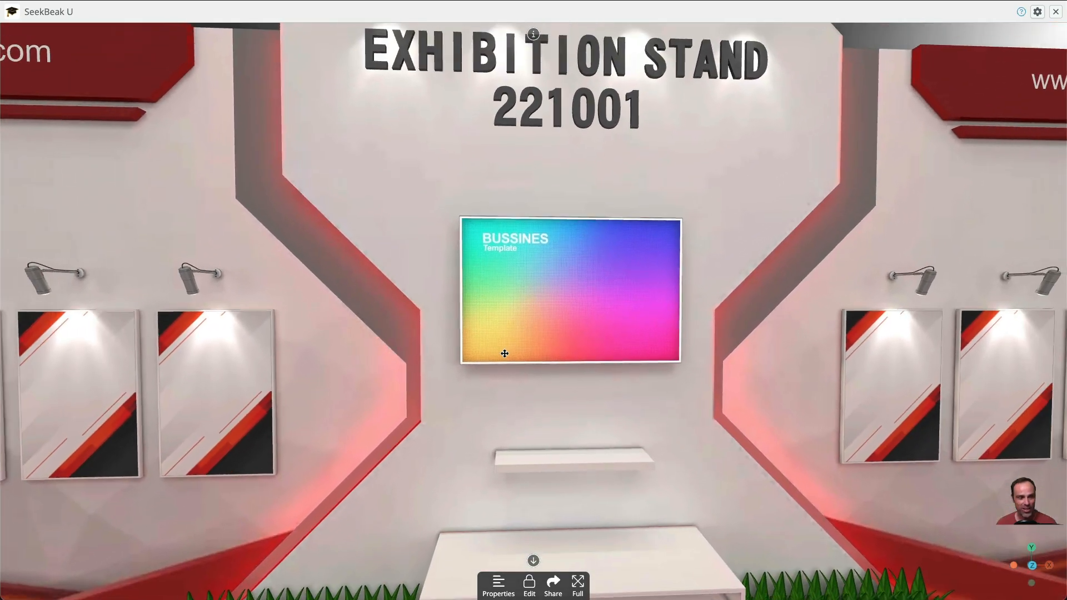
scroll(505, 354, "up", 3)
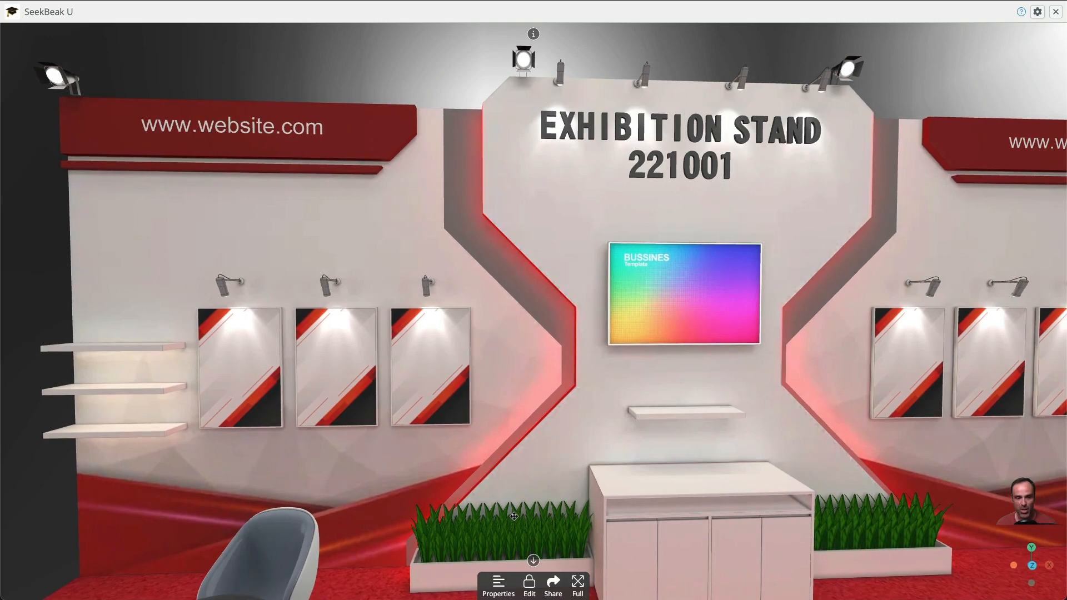
left_click_drag(529, 448, 352, 376)
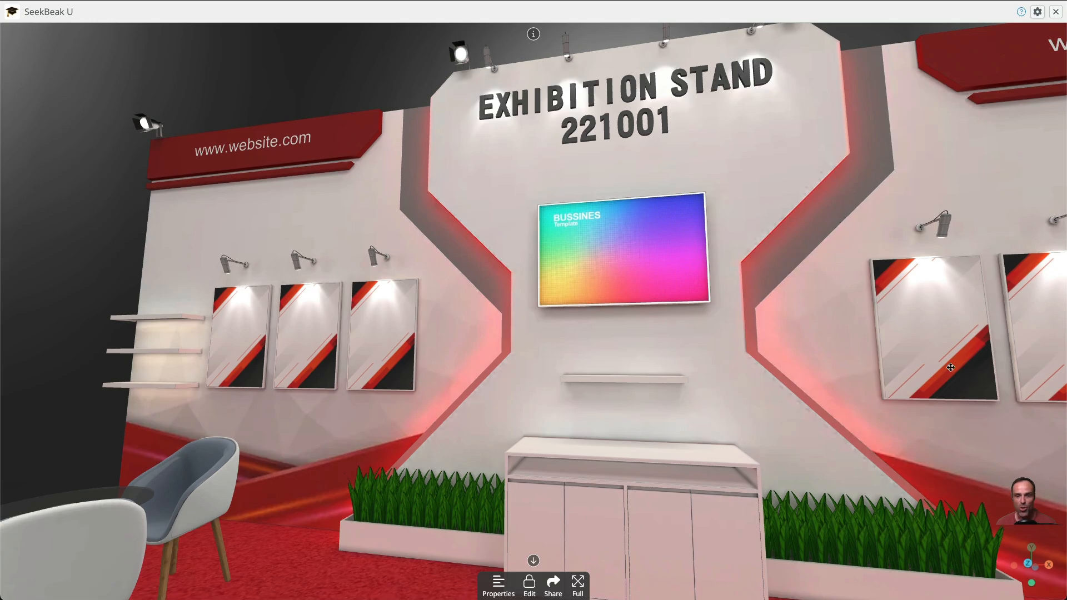
left_click_drag(946, 394, 981, 410)
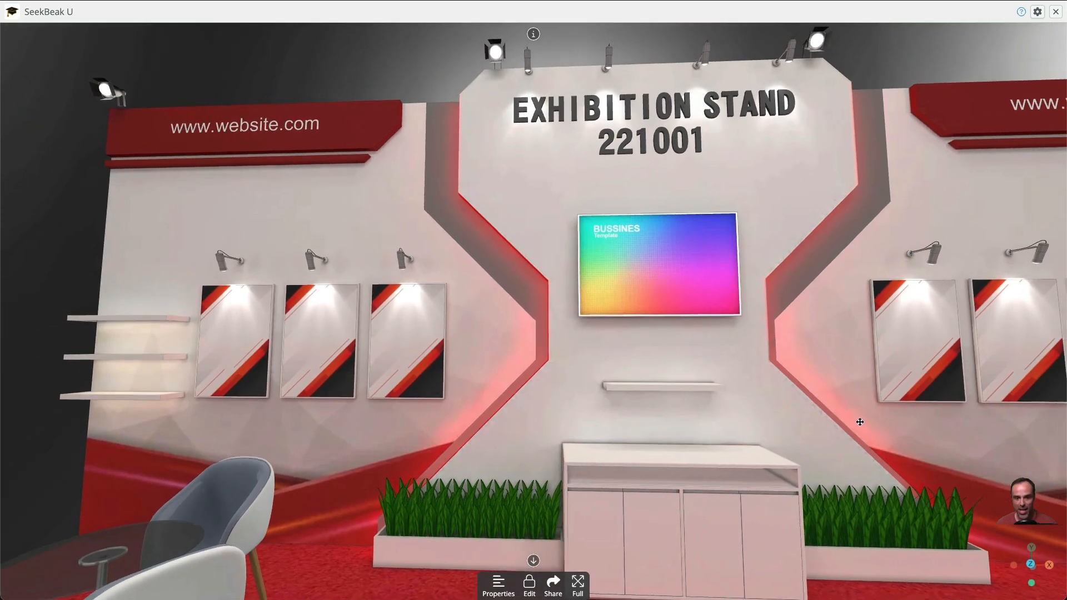
scroll(759, 435, "down", 3)
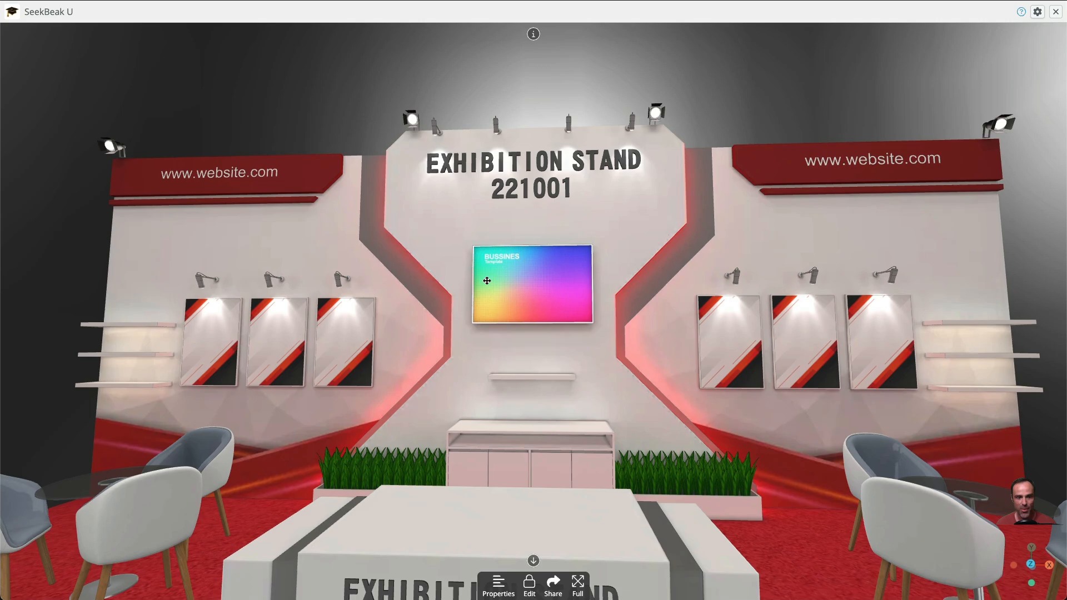
scroll(518, 344, "up", 5)
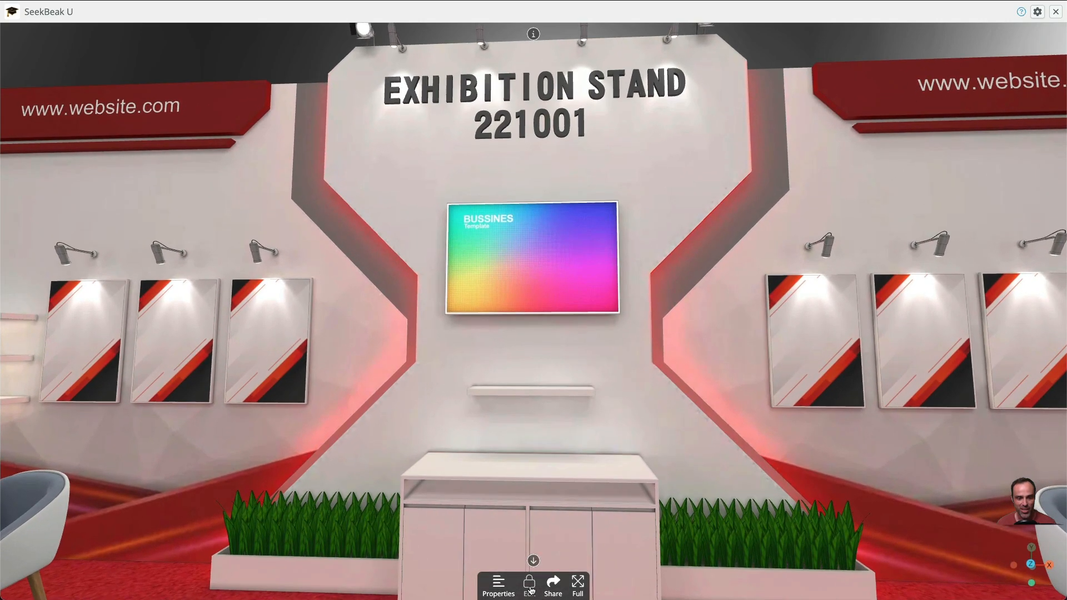
Unlock the snap for editing and place a new 3D hotspot at the centre of the stand's wall screen
left_click(529, 586)
left_click(527, 584)
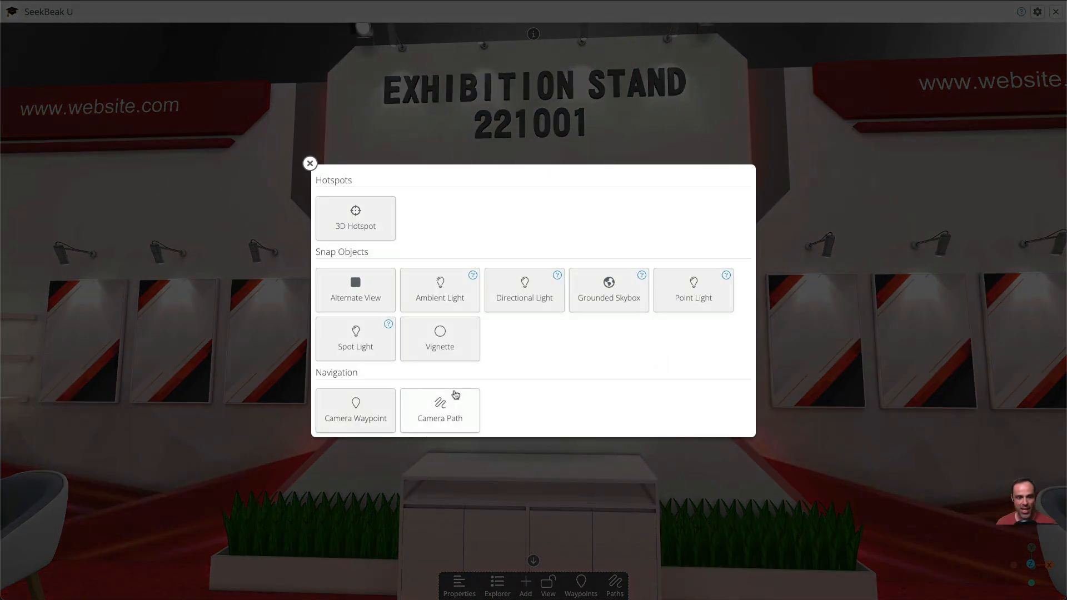
left_click(372, 231)
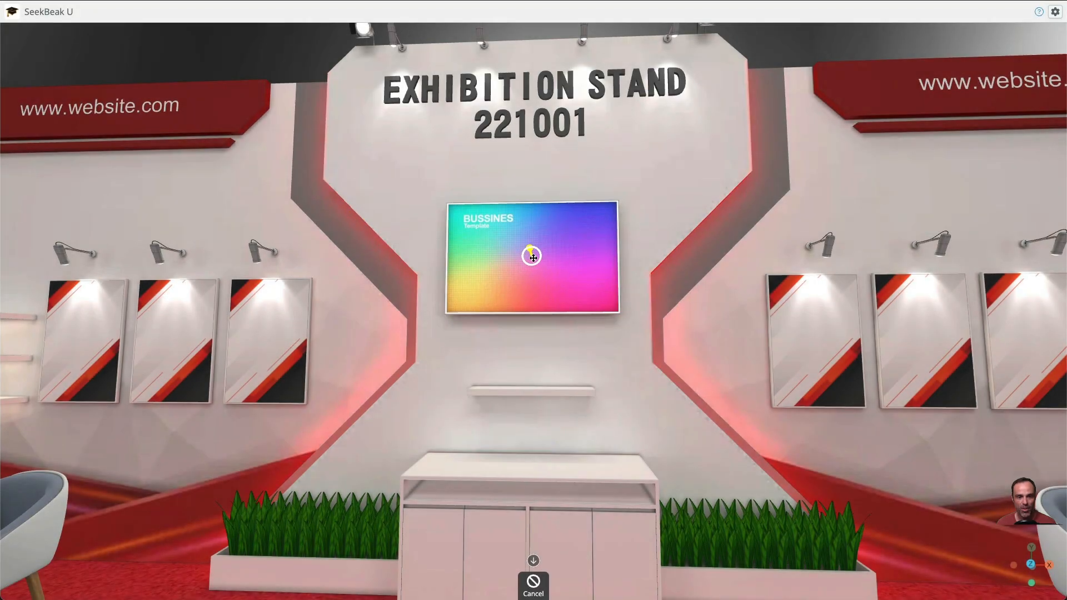
left_click(532, 256)
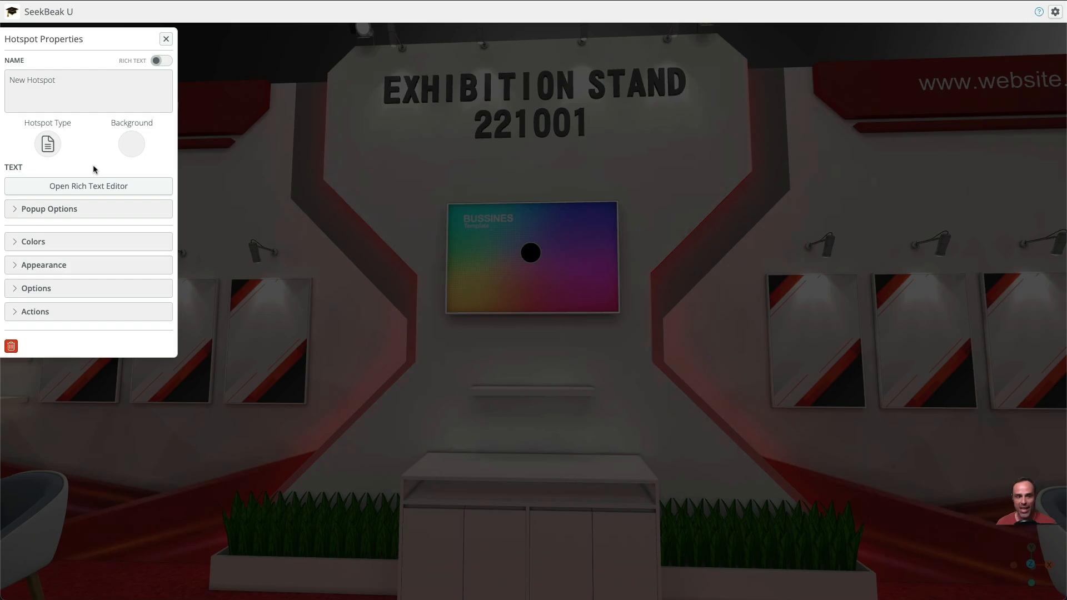
Use the Countdown Timer video from Team Files as the new hotspot's background
left_click(131, 145)
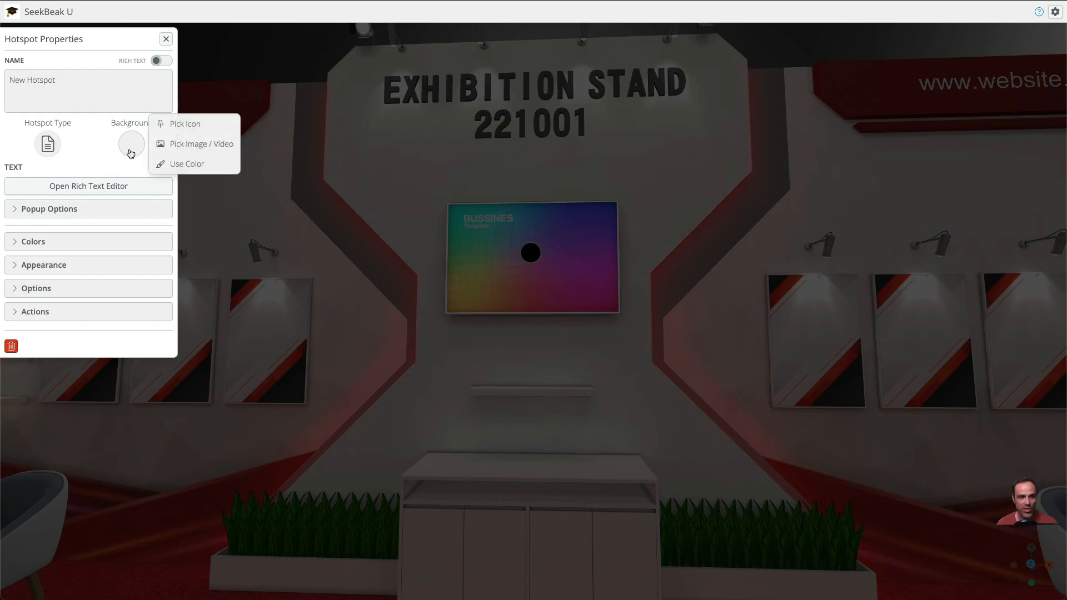
left_click(195, 144)
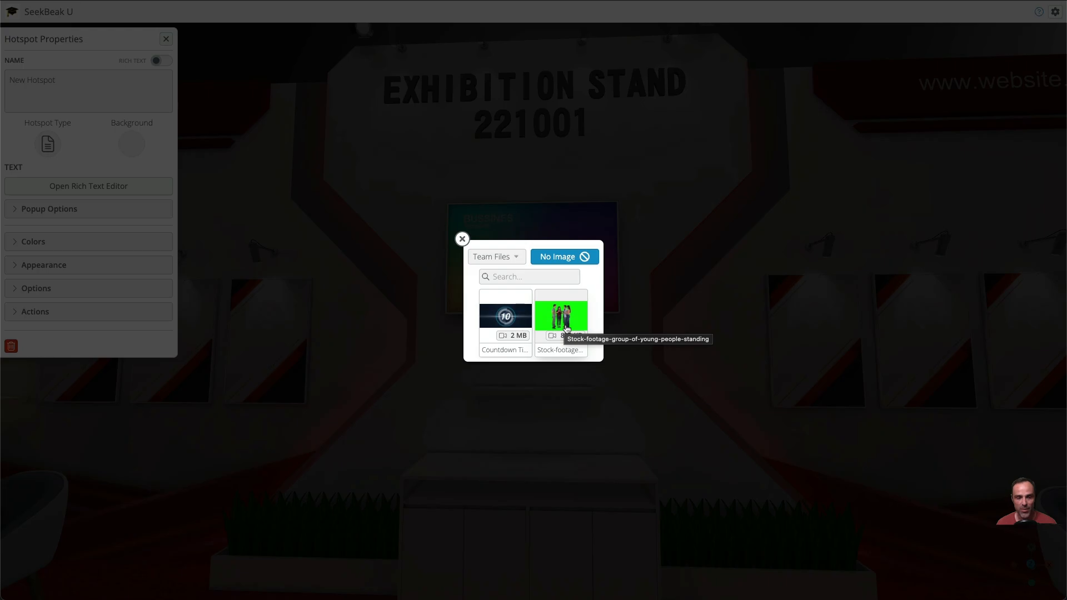
left_click(501, 323)
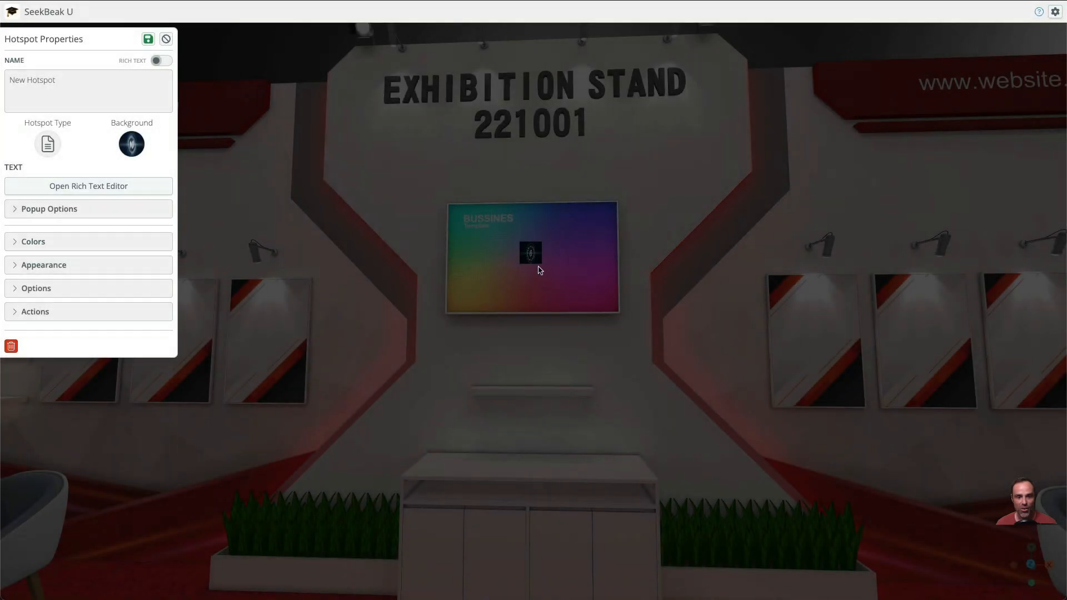
Stop sizing the hotspot in pixels and set its size to 0.75
left_click(69, 267)
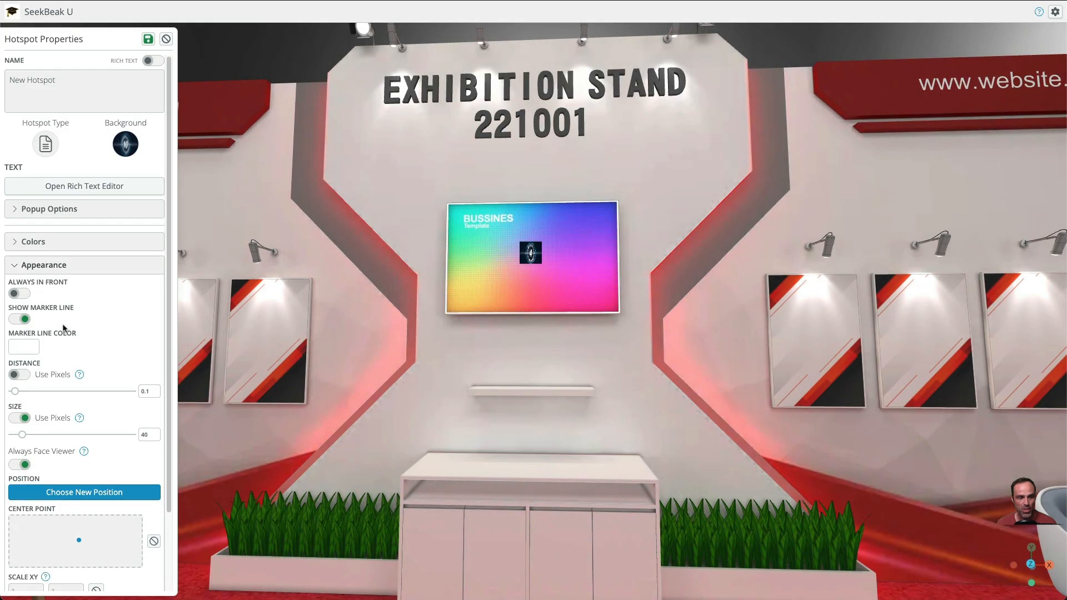
left_click(22, 419)
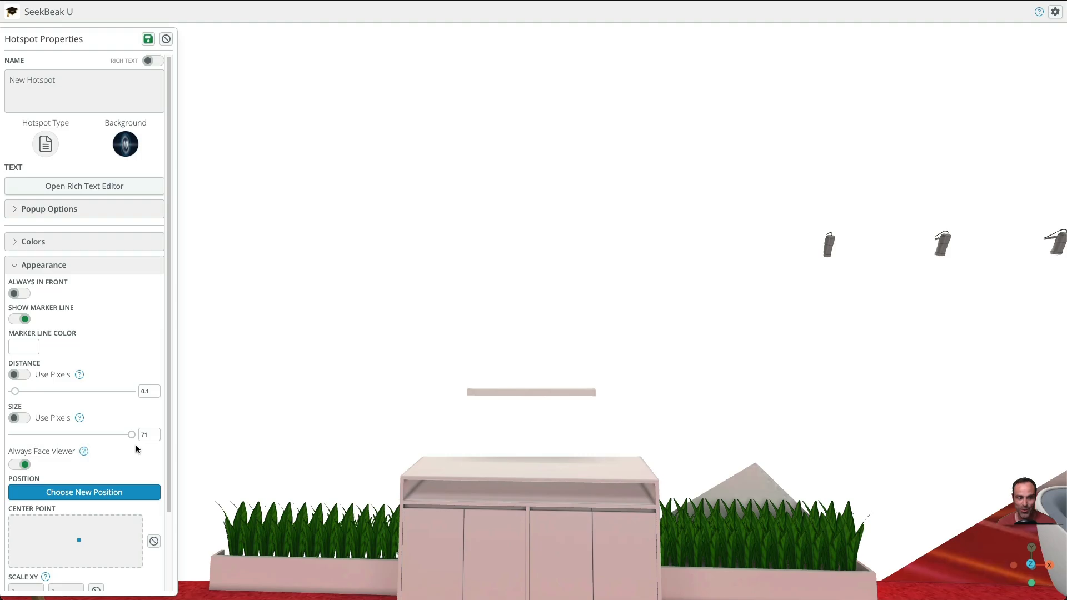
left_click_drag(132, 434, 32, 440)
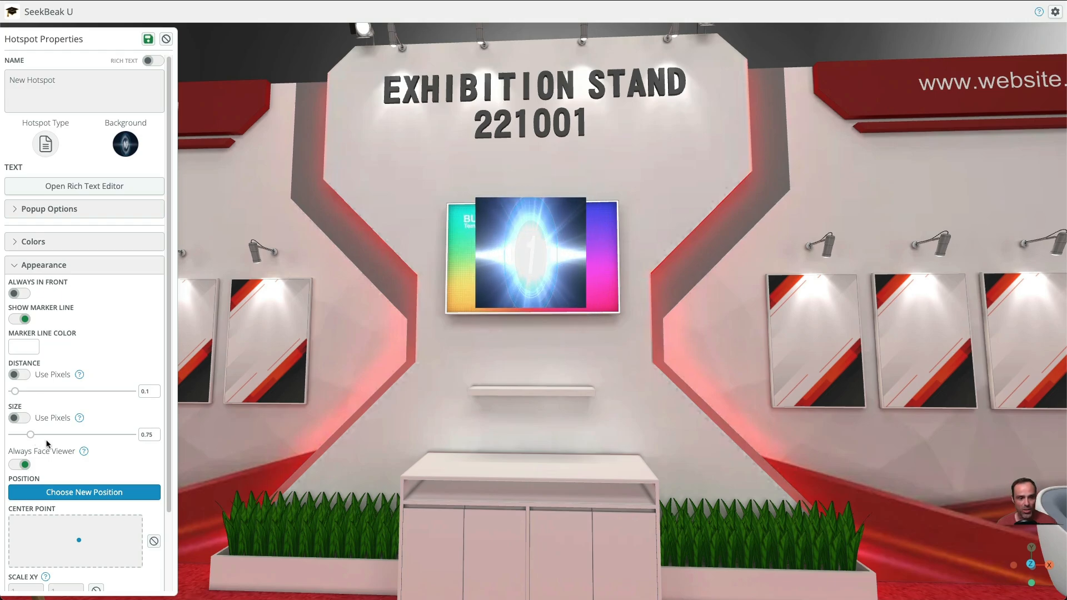
Turn off Always Face Viewer for the hotspot and check its orientation on the wall screen from several angles
mouse_move(312, 353)
left_mouse_down()
mouse_move(320, 375)
mouse_move(314, 367)
left_mouse_up()
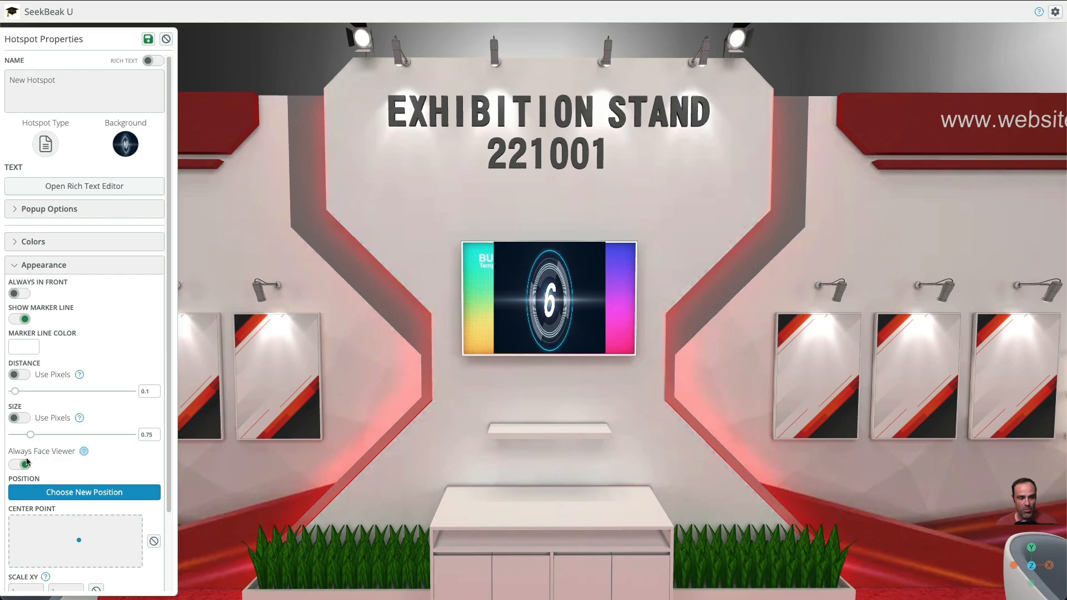
left_click_drag(270, 430, 560, 408)
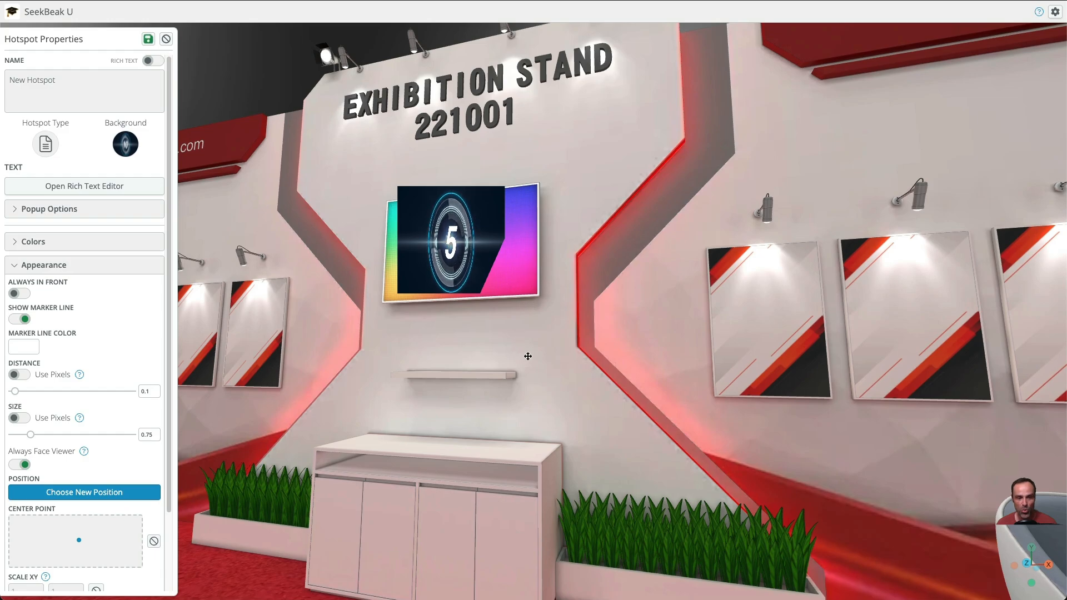
left_click_drag(528, 356, 565, 360)
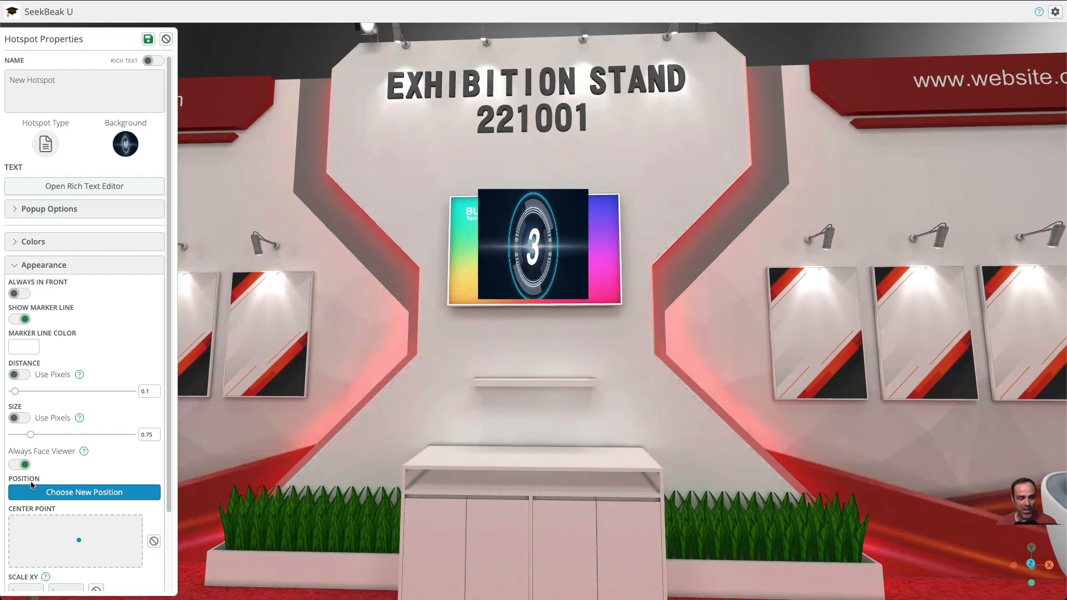
left_click(20, 465)
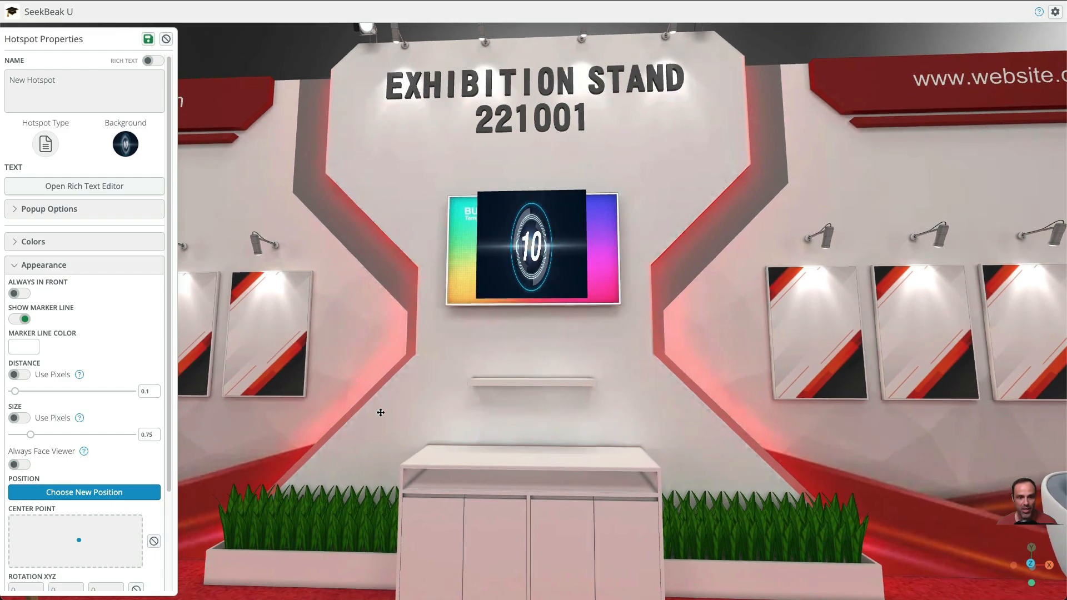
left_click_drag(380, 413, 295, 348)
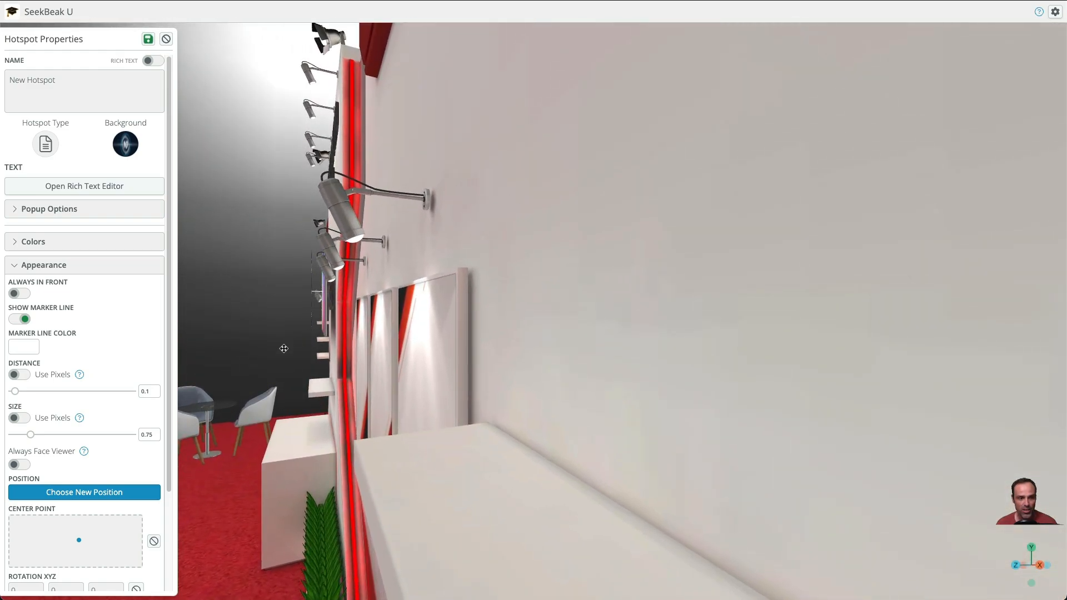
left_click_drag(311, 355, 573, 263)
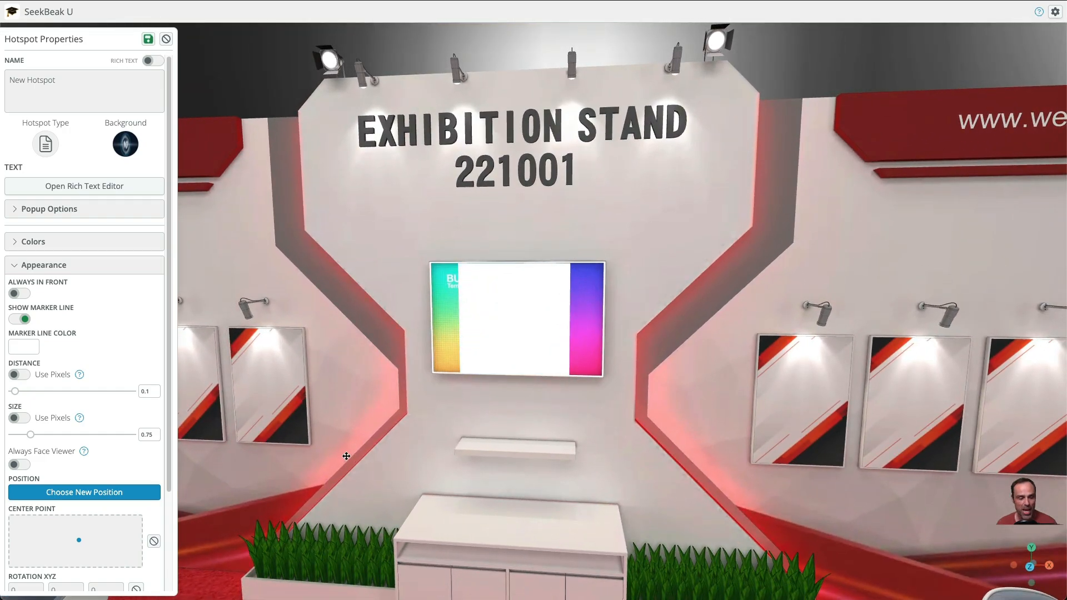
Set the hotspot's distance from the wall screen to 0.01
scroll(123, 432, "down", 3)
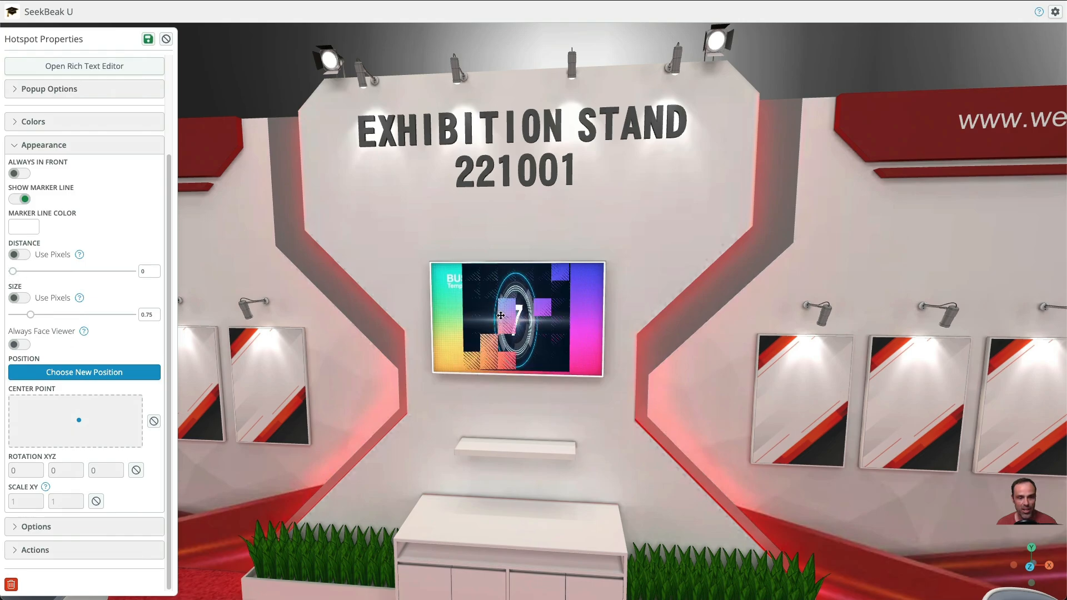
left_click_drag(479, 439, 495, 423)
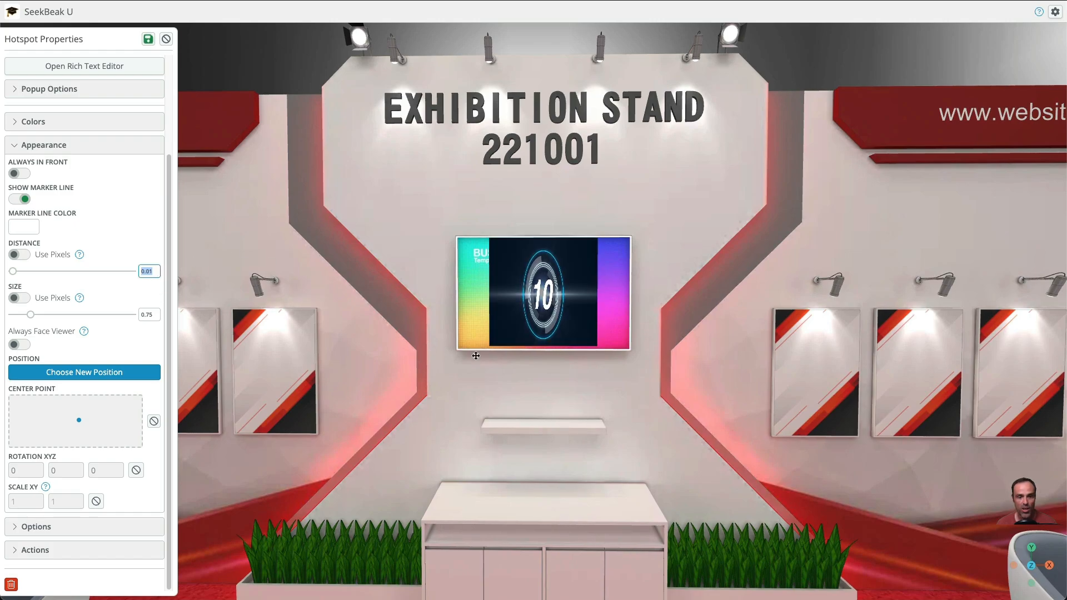
left_click_drag(476, 355, 550, 407)
left_click_drag(437, 395, 456, 394)
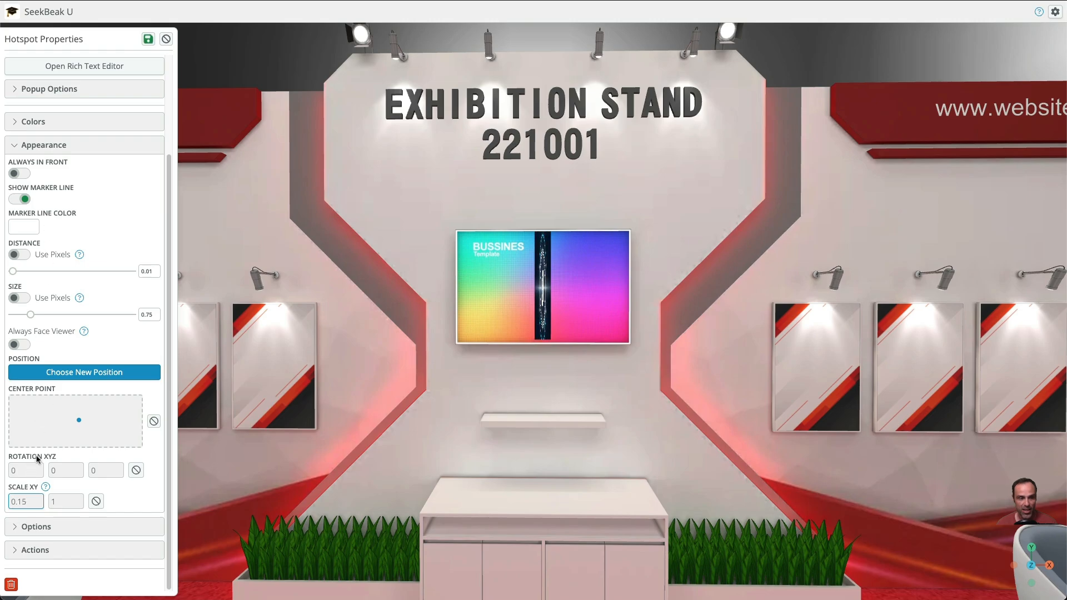
Scale the hotspot to 1.58 by 1.02 in X and Y and shift its center point so the video covers the wall screen
type("2")
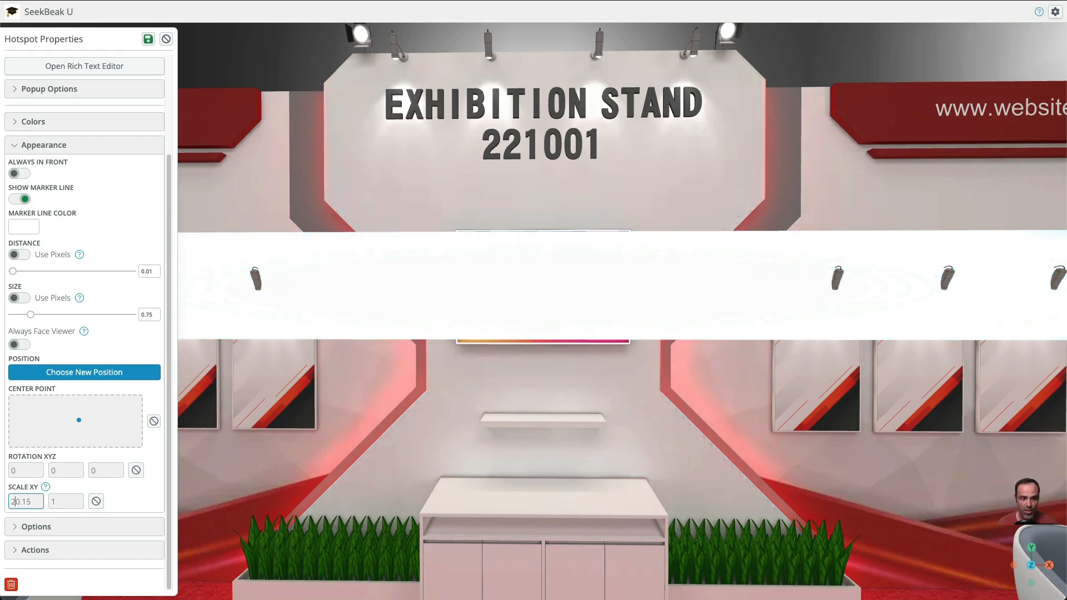
key("Delete")
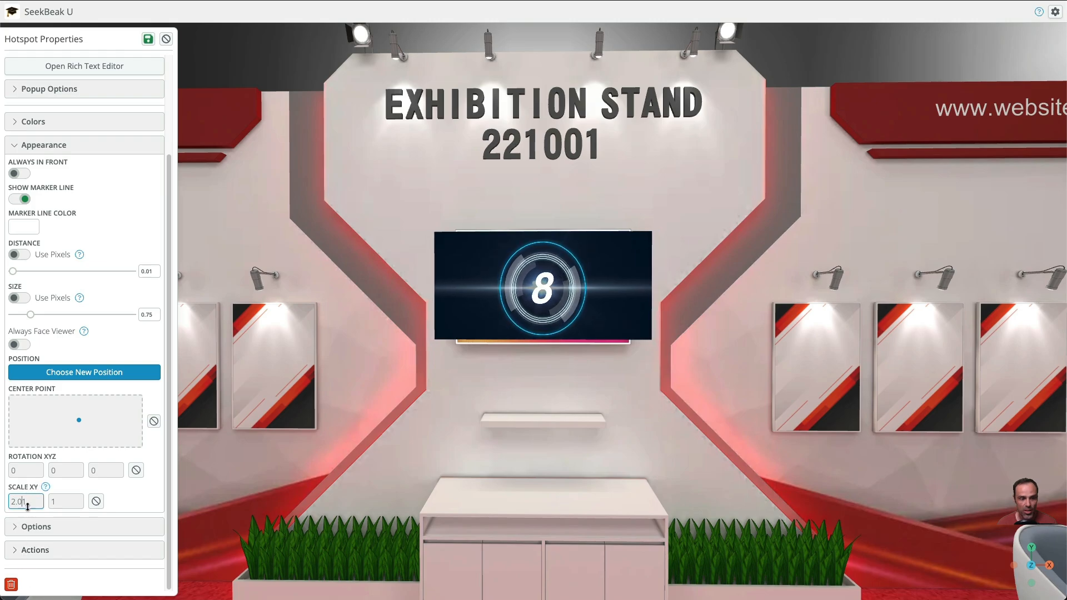
key("Down")
key("Down")
key("Down")
key("Down")
key("Down")
key("Down")
key("Down")
key("Down")
key("Down")
key("Down")
key("Down")
key("Down")
key("Down")
key("Down")
key("Down")
key("Down")
key("Down")
key("Down")
key("Down")
key("Down")
key("Down")
key("Down")
key("Down")
key("Down")
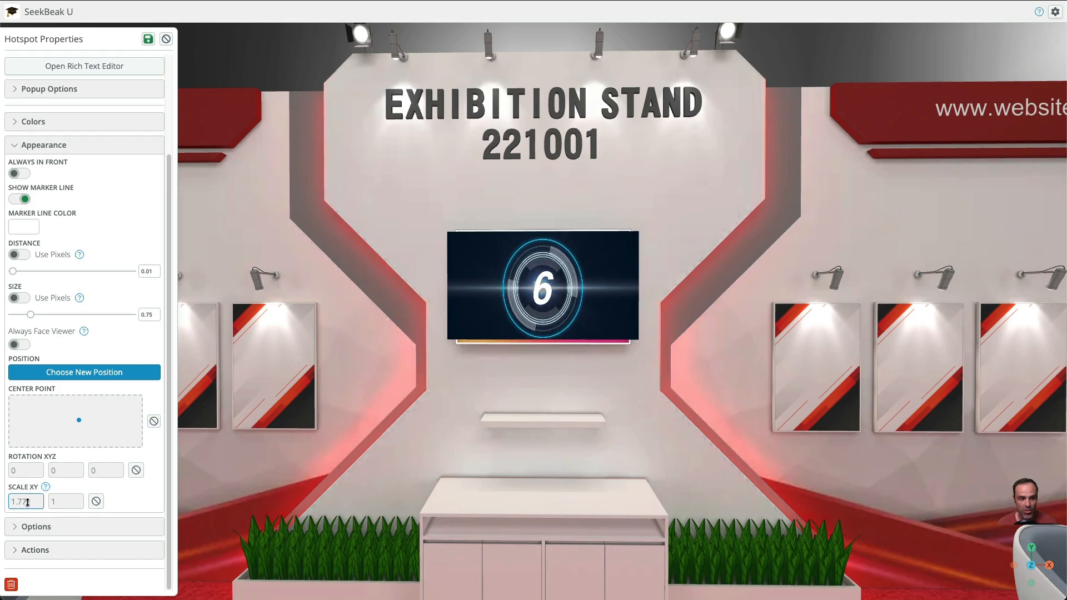
key("Down")
key("Down")
key("Down")
key("Down")
key("Down")
key("Down")
key("Down")
key("Down")
key("Down")
key("Down")
key("Down")
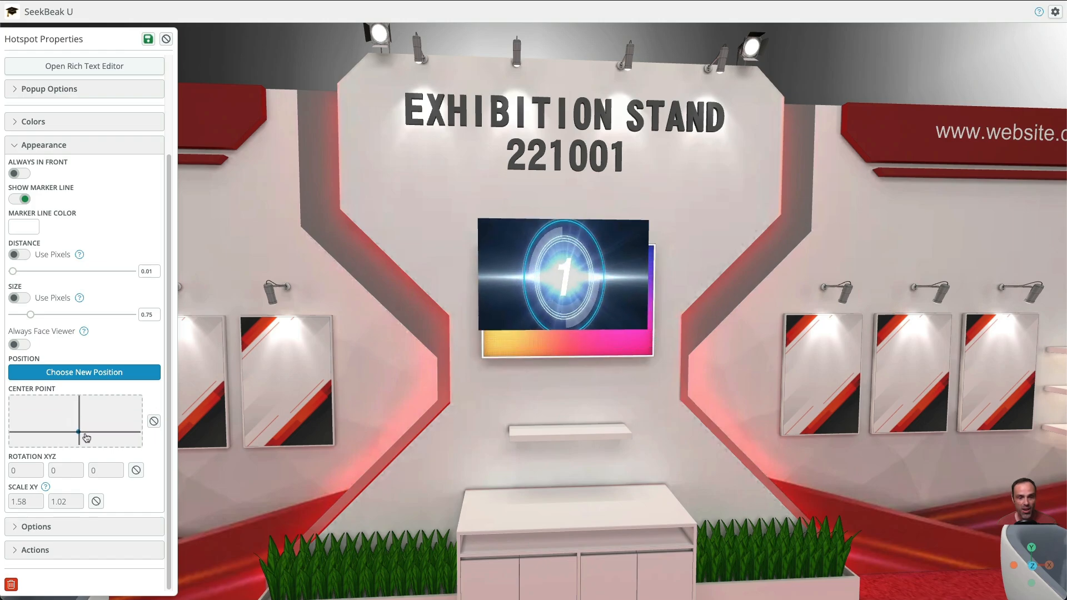
mouse_move(86, 438)
left_mouse_down()
mouse_move(43, 409)
mouse_move(143, 417)
mouse_move(19, 464)
mouse_move(79, 405)
mouse_move(79, 421)
left_mouse_up()
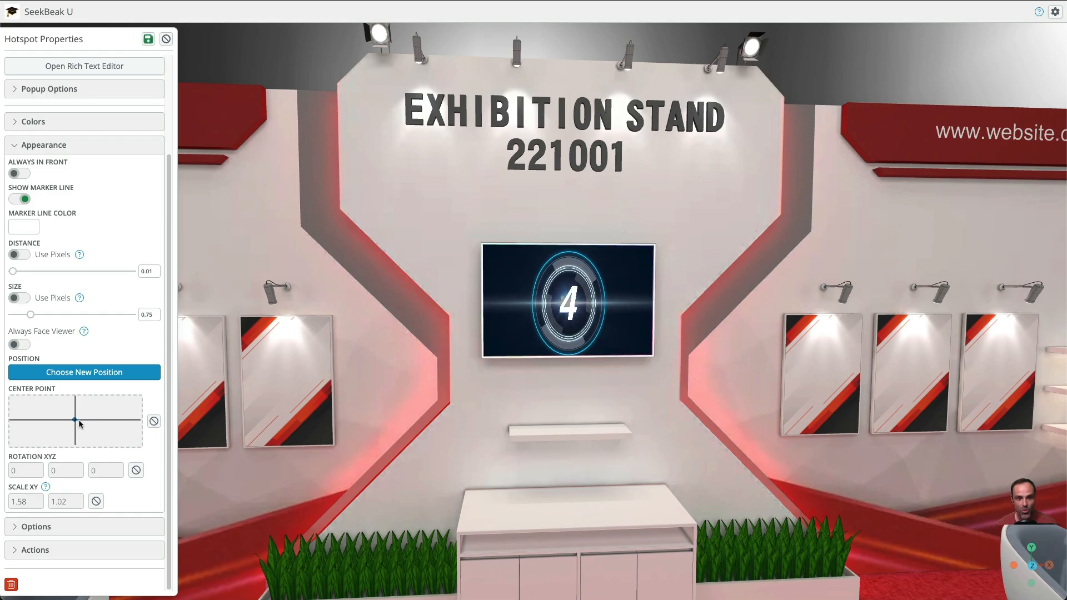
Examine how the countdown video fits the wall screen from far away, up close and from both sides
left_click_drag(308, 440, 407, 402)
scroll(406, 402, "down", 3)
scroll(407, 402, "down", 5)
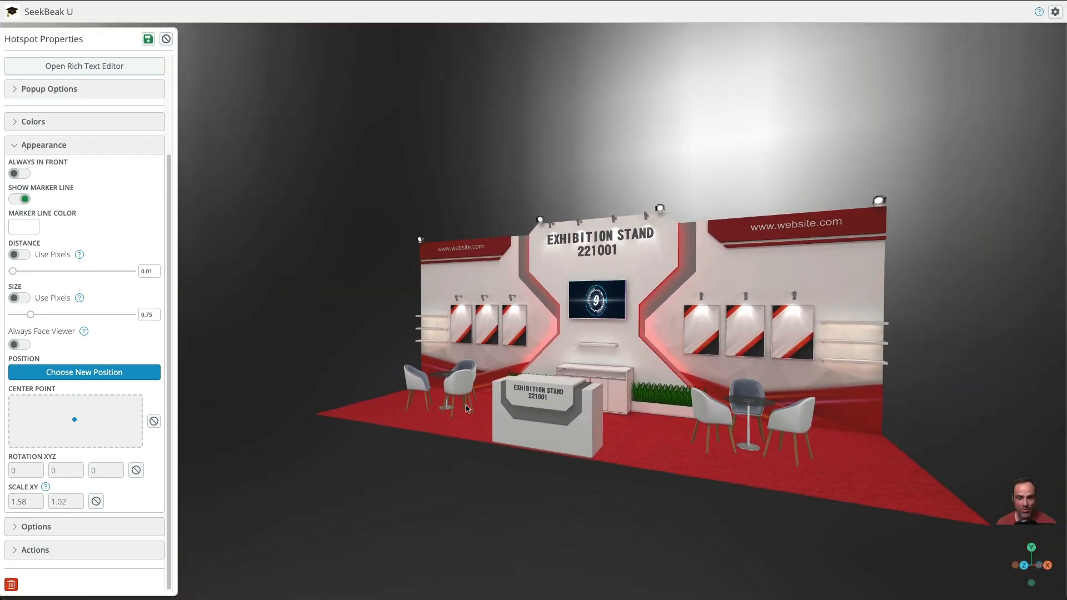
left_click_drag(549, 410, 616, 430)
scroll(616, 430, "up", 5)
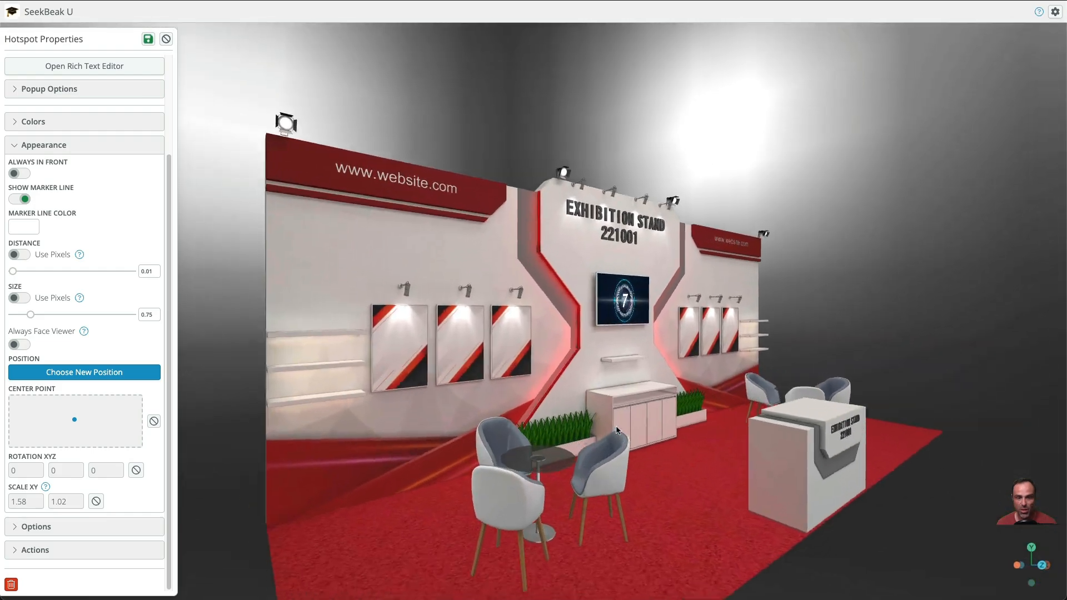
scroll(615, 429, "up", 8)
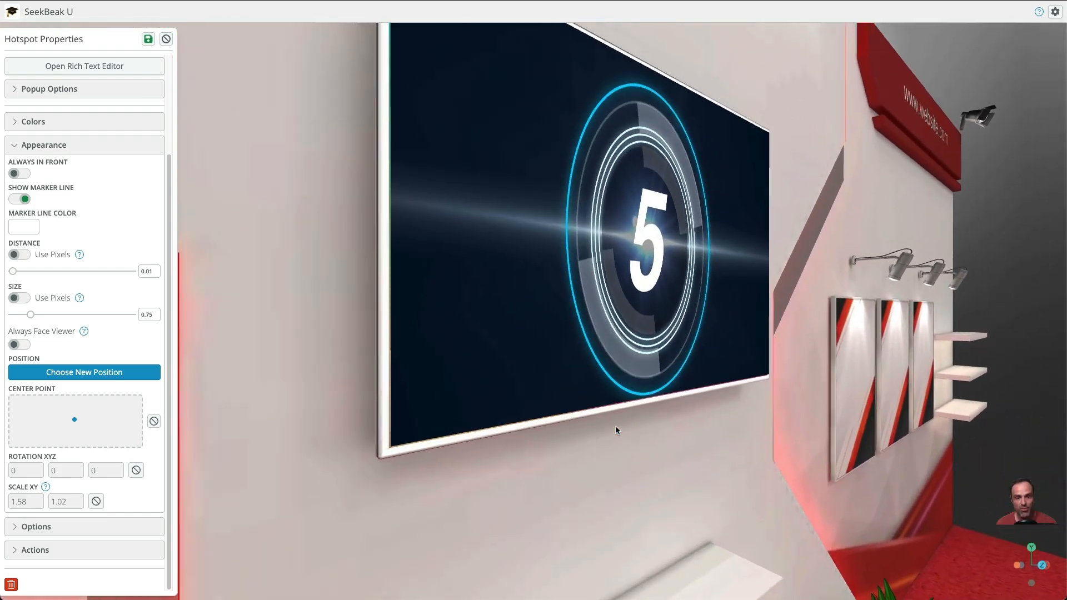
left_click_drag(616, 429, 514, 493)
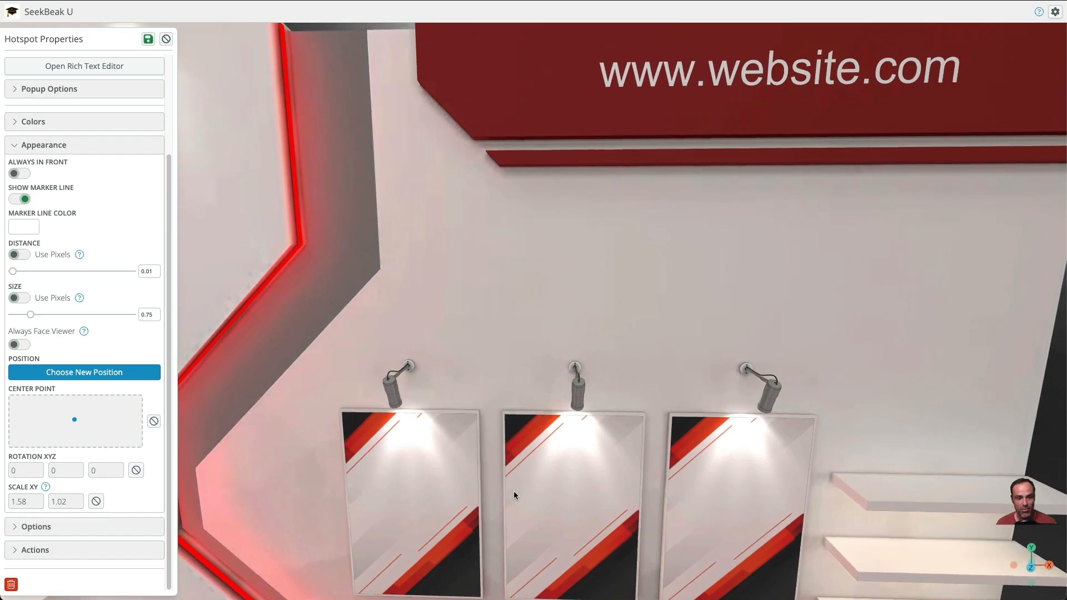
scroll(514, 492, "down", 3)
key("a")
key("s")
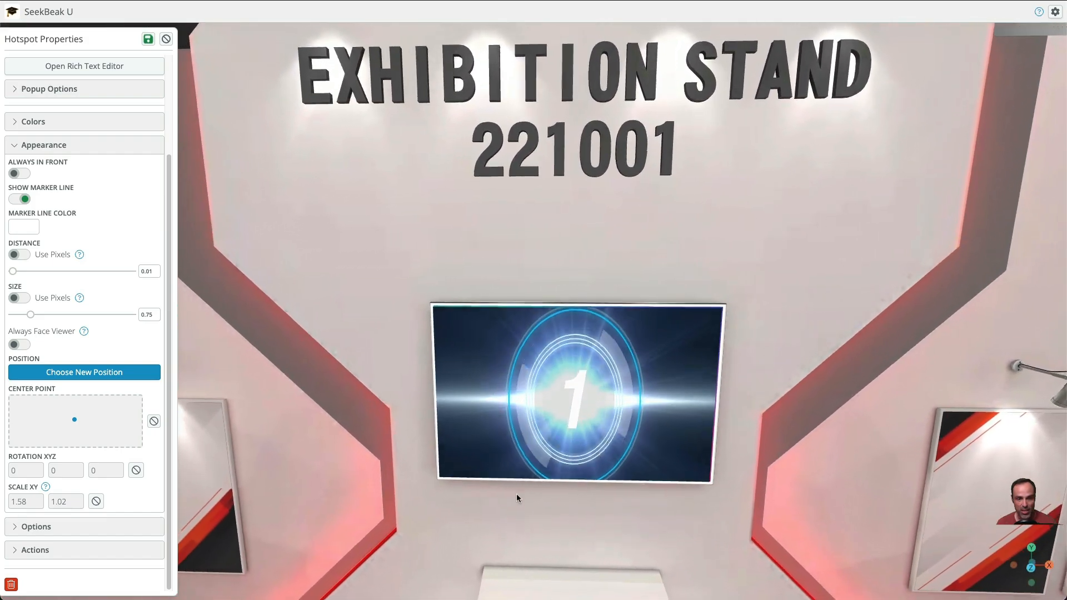
key("q")
key("w")
key("a")
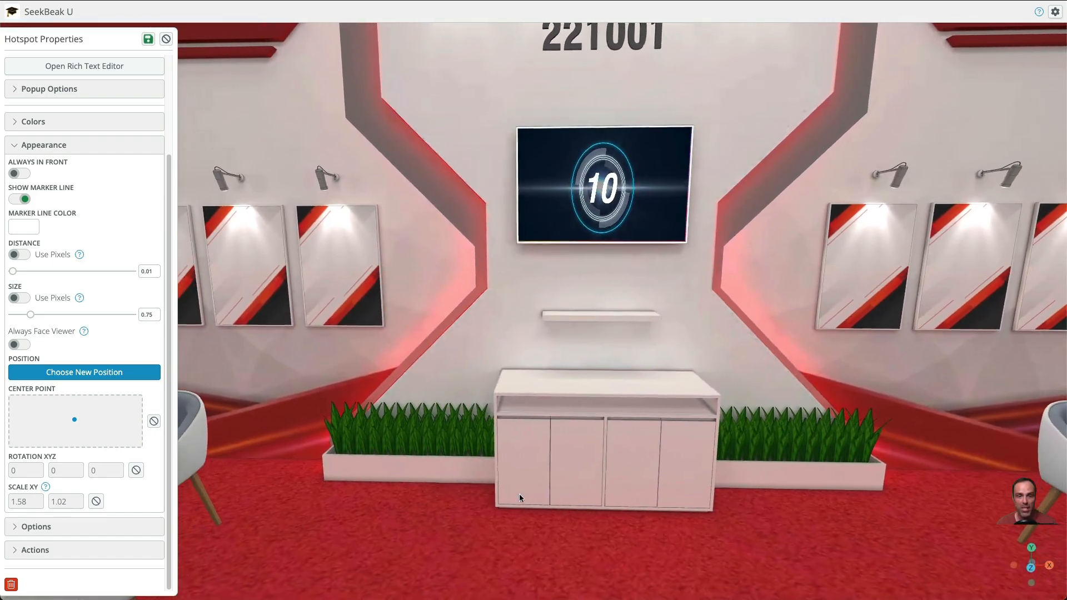
key("w")
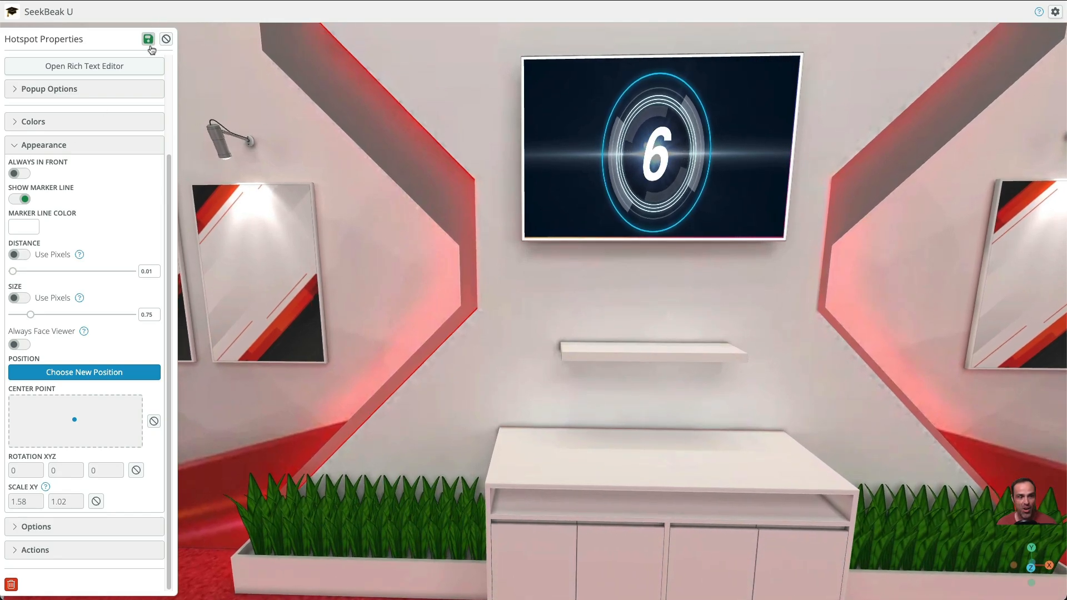
Enter "Play video here!" as the hotspot's popup text
scroll(152, 175, "up", 2)
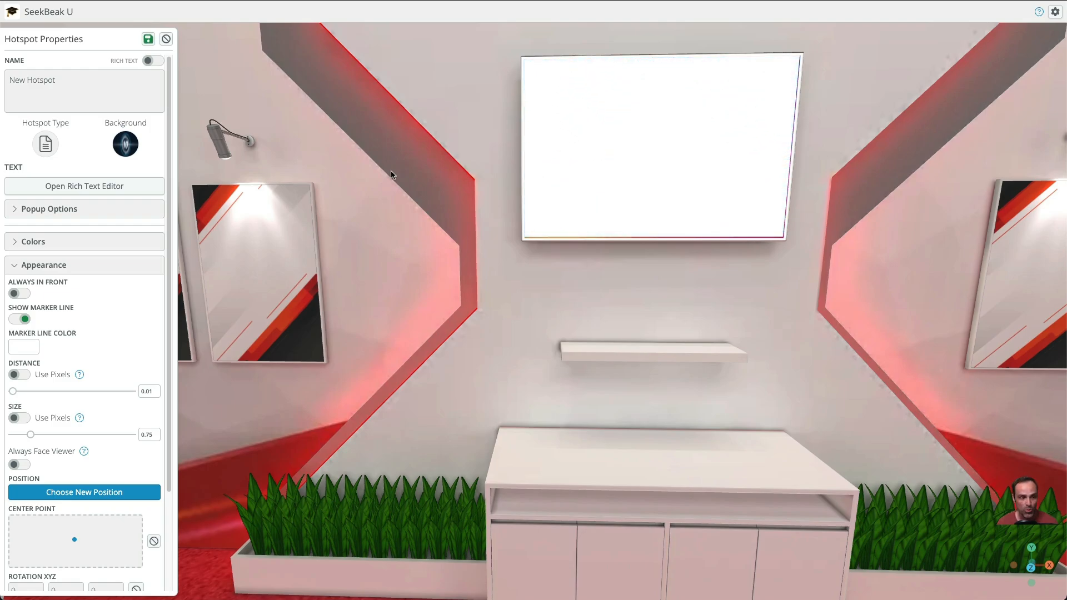
left_click(66, 186)
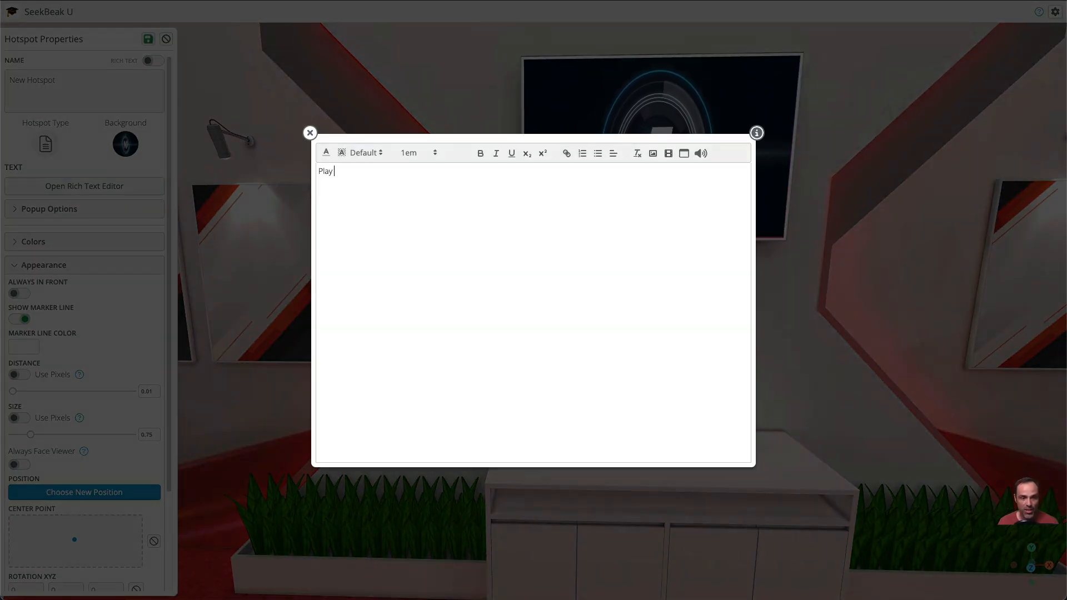
left_click(310, 133)
Rename the hotspot as TV Hotspot, then save the hotspot and the snap
triple_click(33, 80)
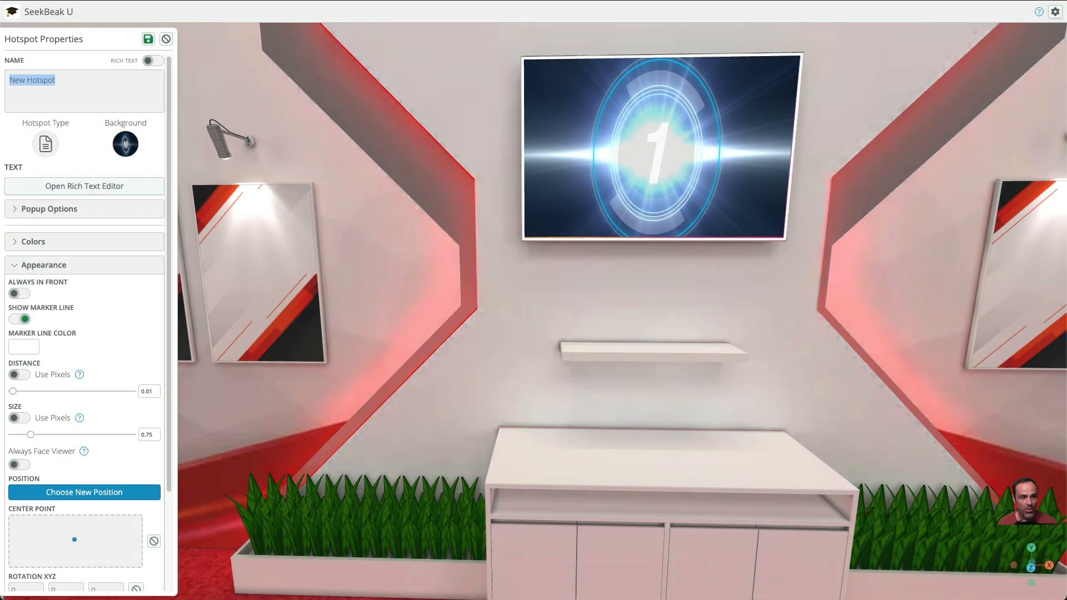
type("TV Hotspot")
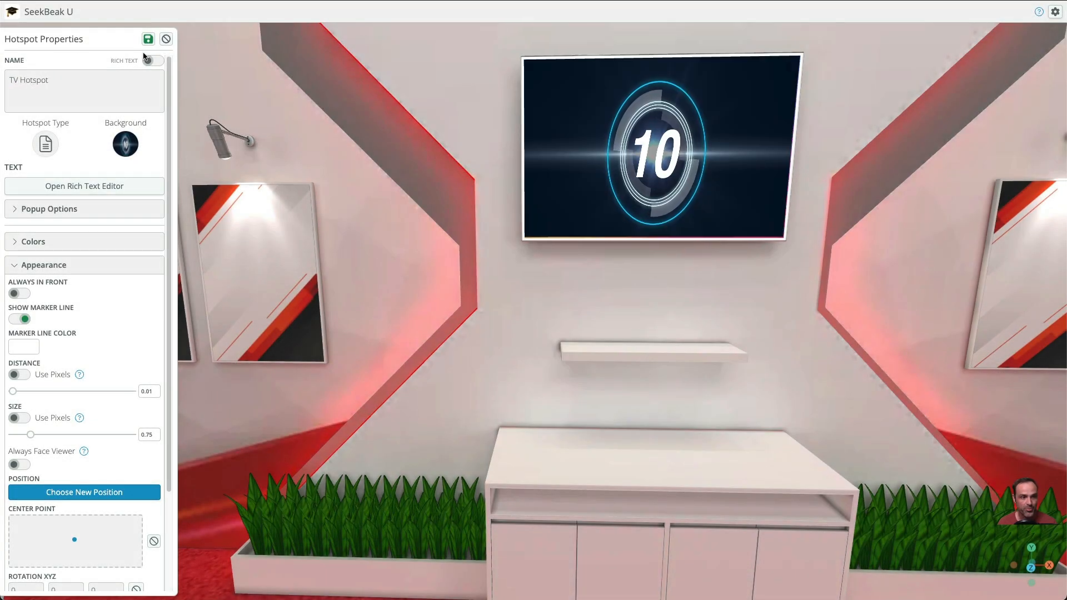
left_click(148, 38)
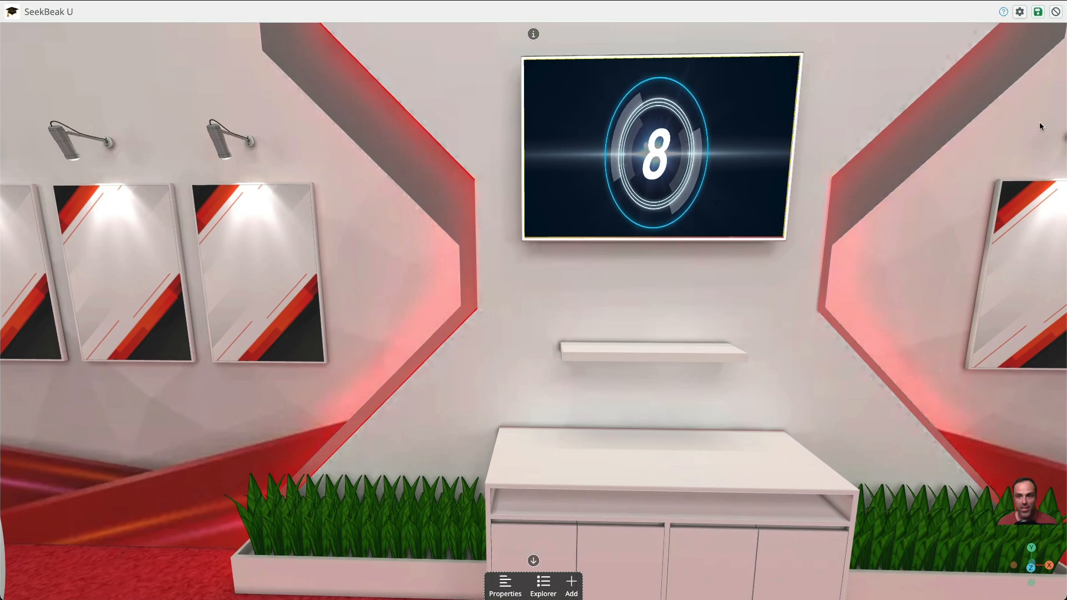
left_click(1037, 12)
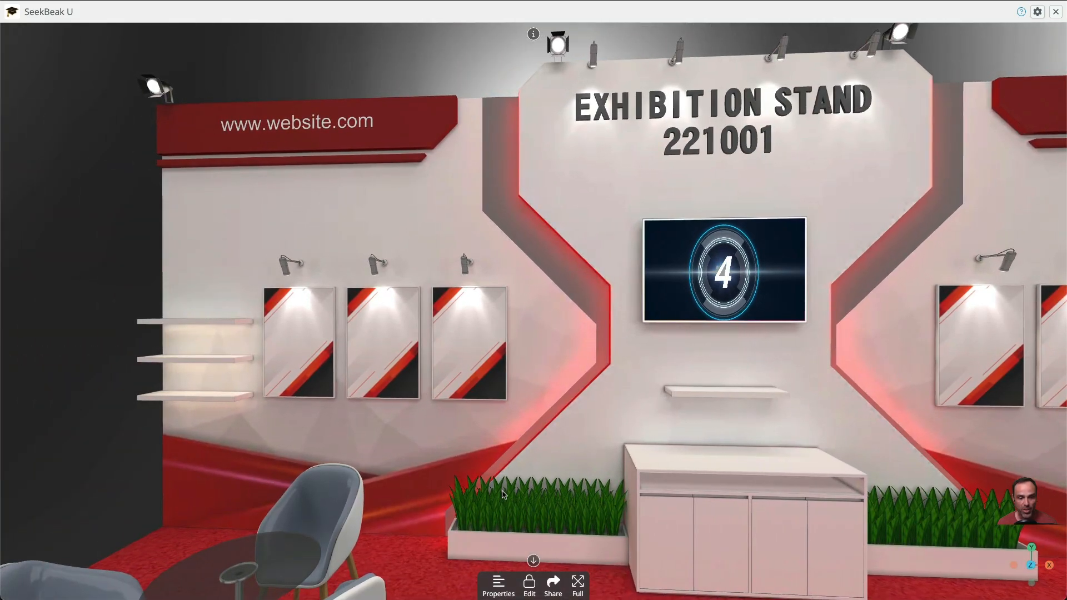
Add a new hotspot at the middle of the blank poster nearest the wall screen, on the side of the shelves
left_click(530, 582)
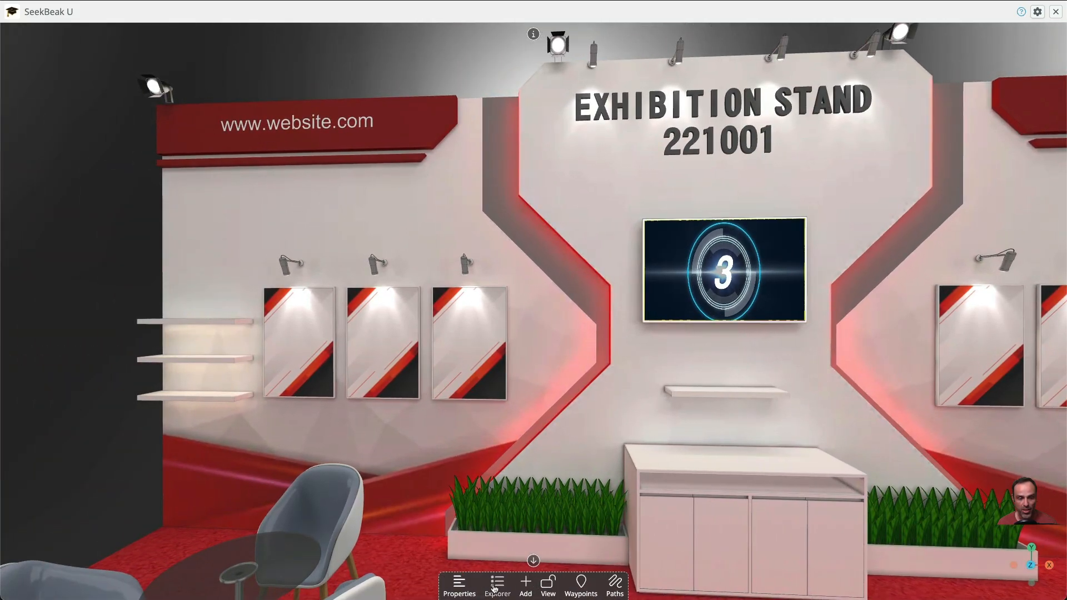
left_click(525, 583)
left_click(330, 234)
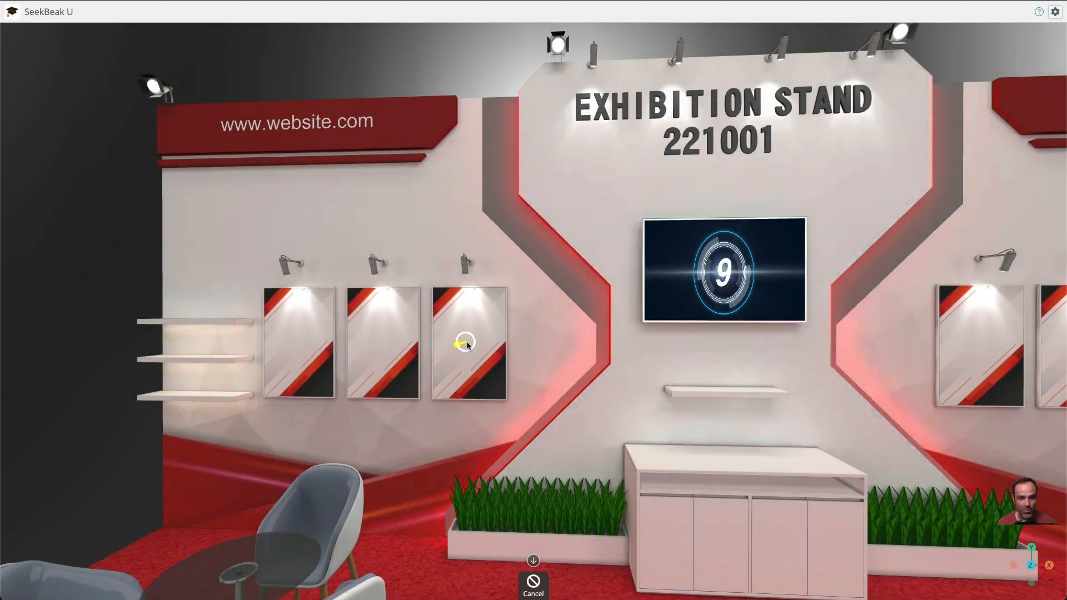
left_click(466, 342)
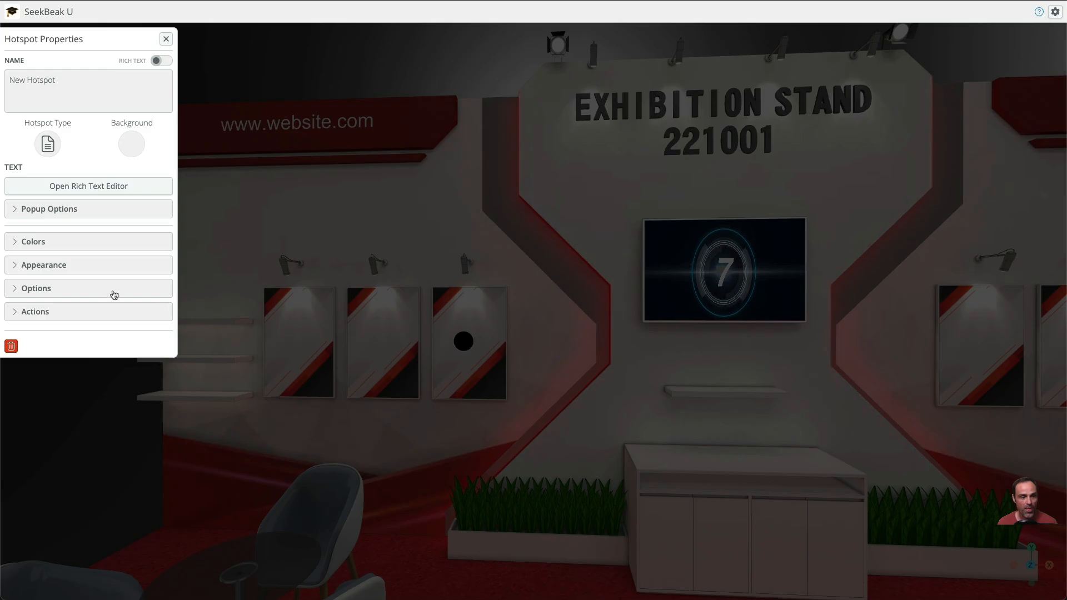
left_click(128, 159)
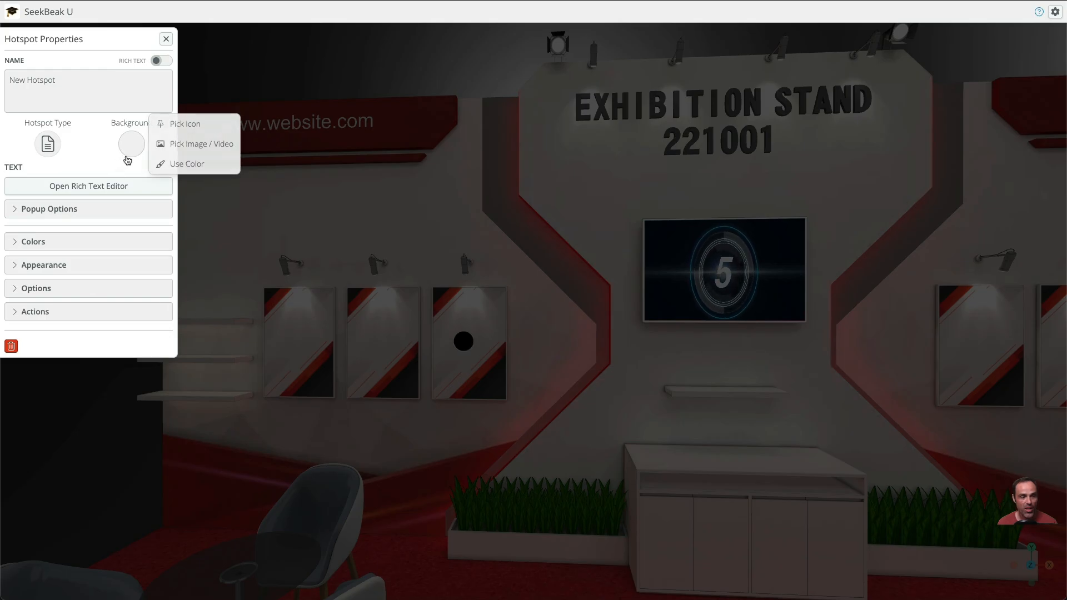
left_click(174, 144)
left_click(496, 256)
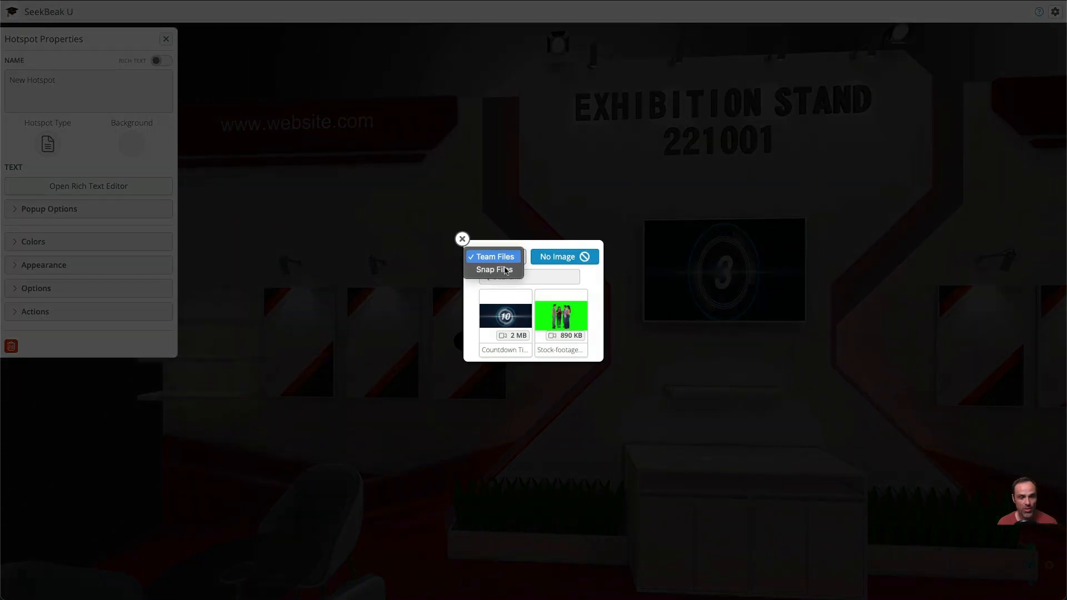
left_click(504, 270)
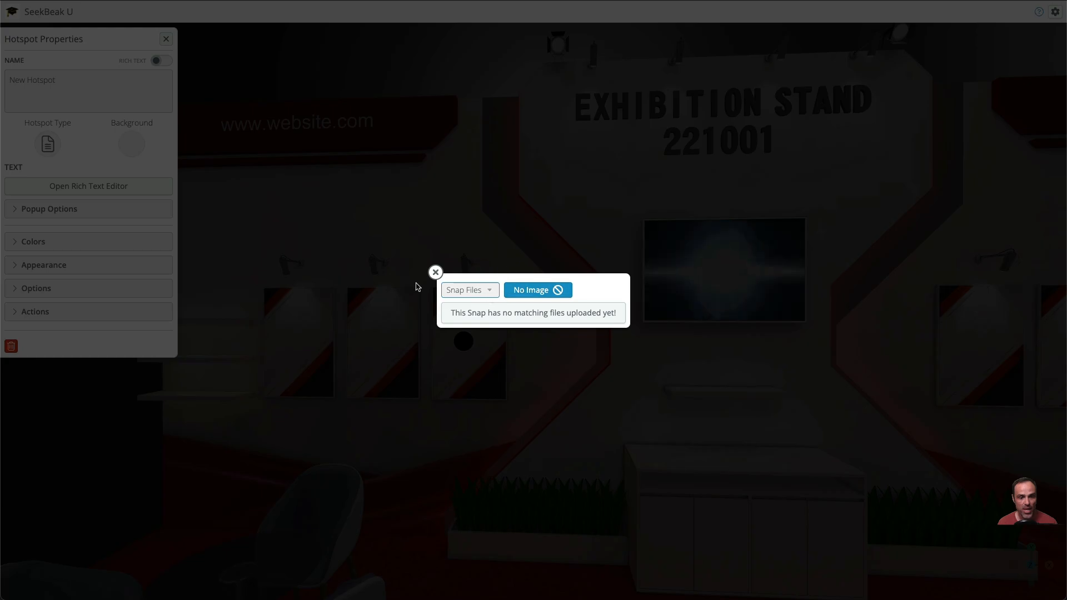
left_click(435, 273)
left_click(165, 38)
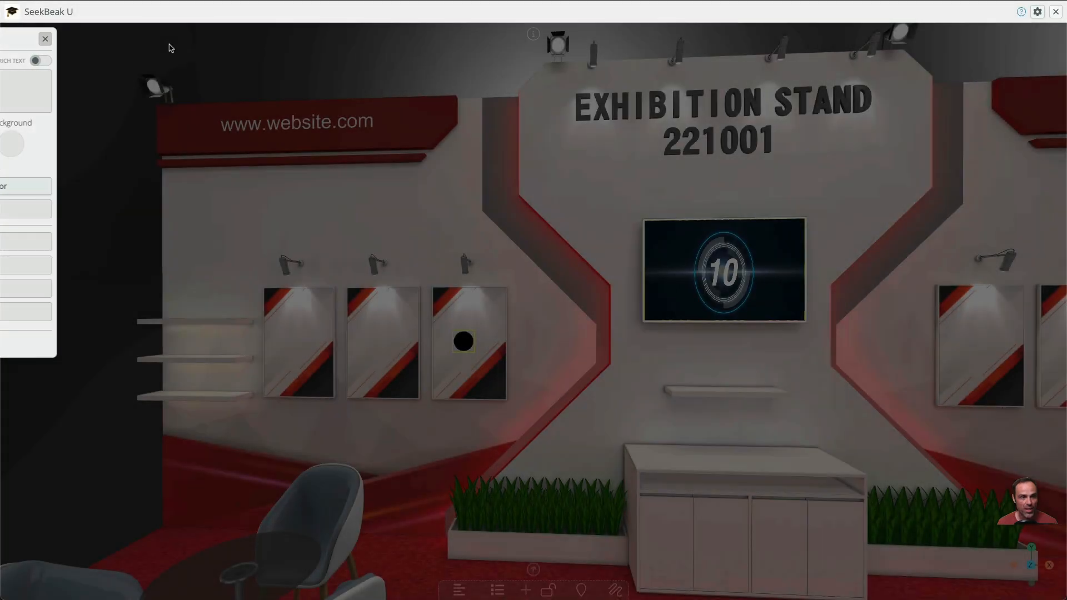
Upload mona_lisa.jpg to the files of this snap and switch the snap back to edit mode
left_click(460, 587)
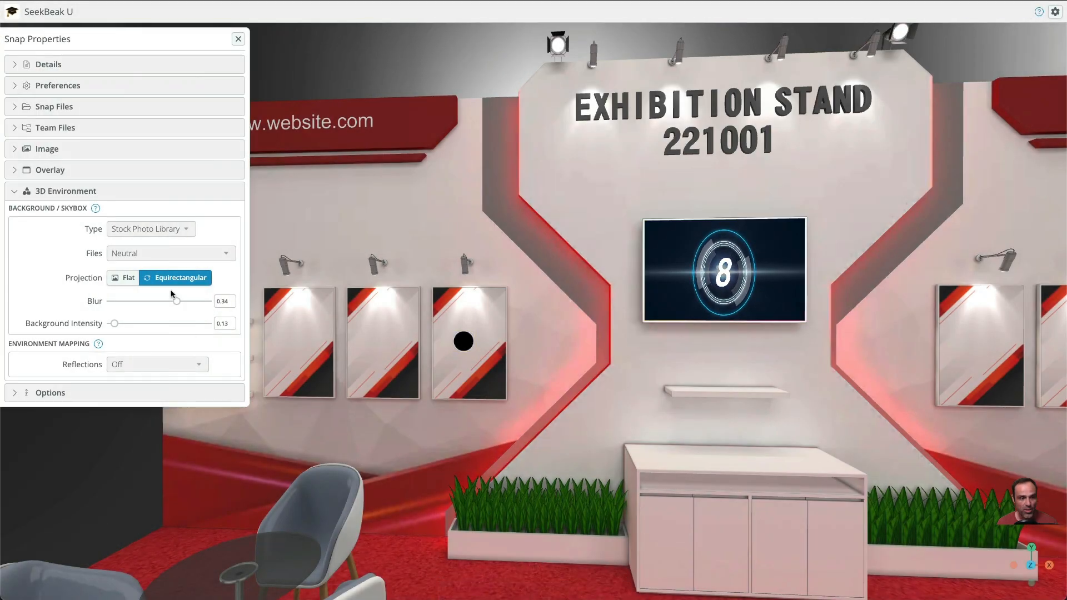
left_click(68, 117)
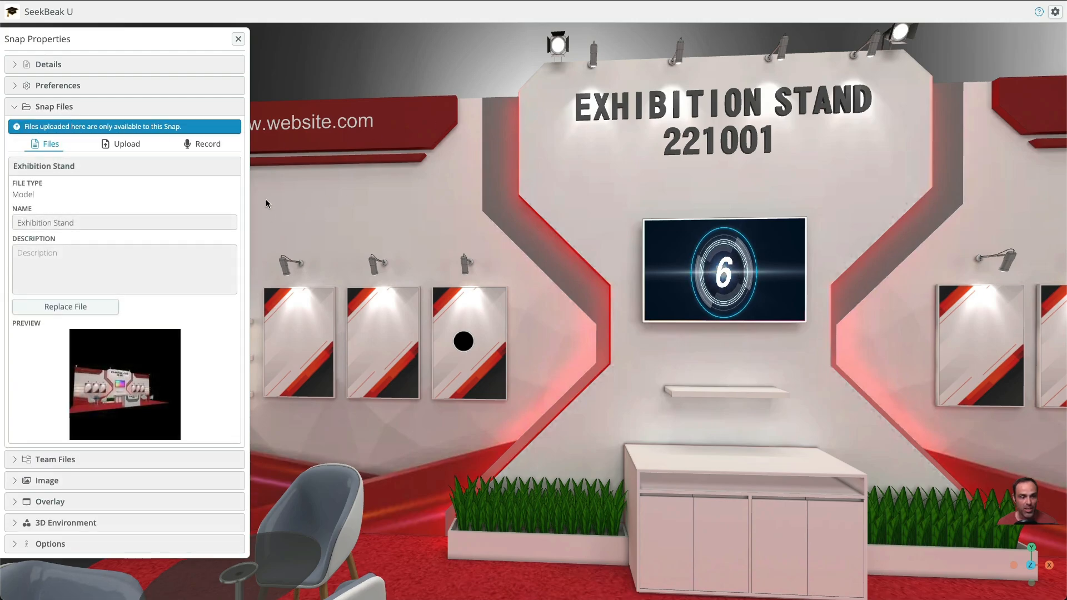
left_click(127, 144)
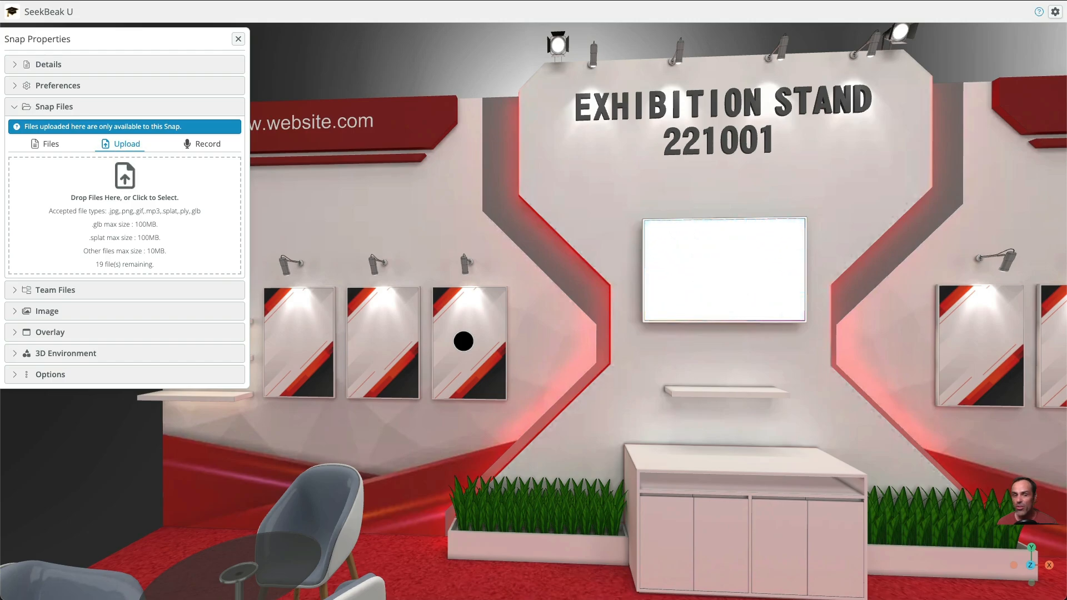
left_click_drag(155, 291, 125, 250)
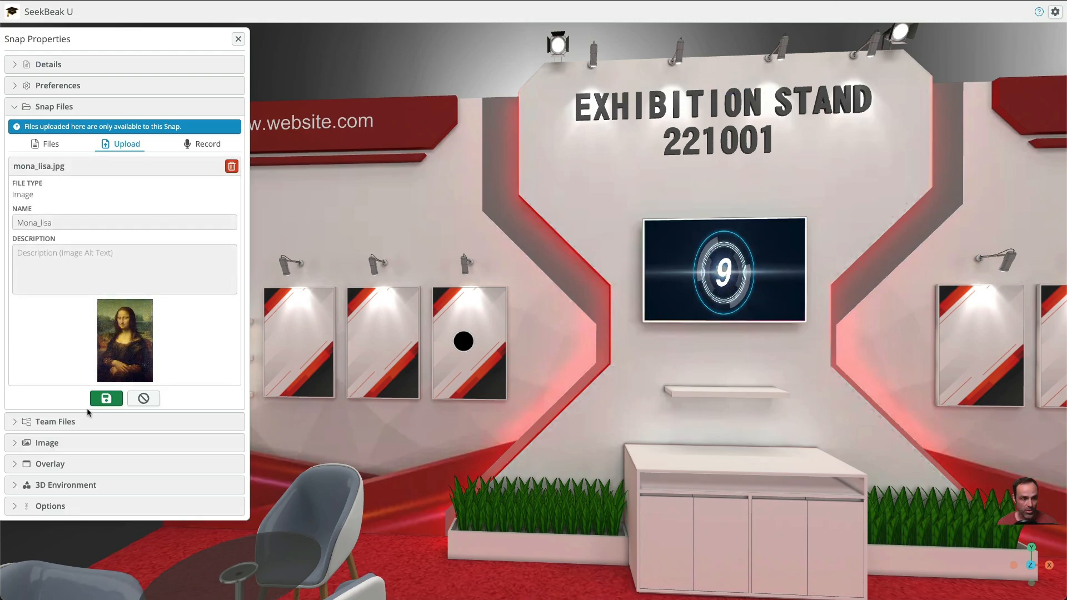
left_click(106, 398)
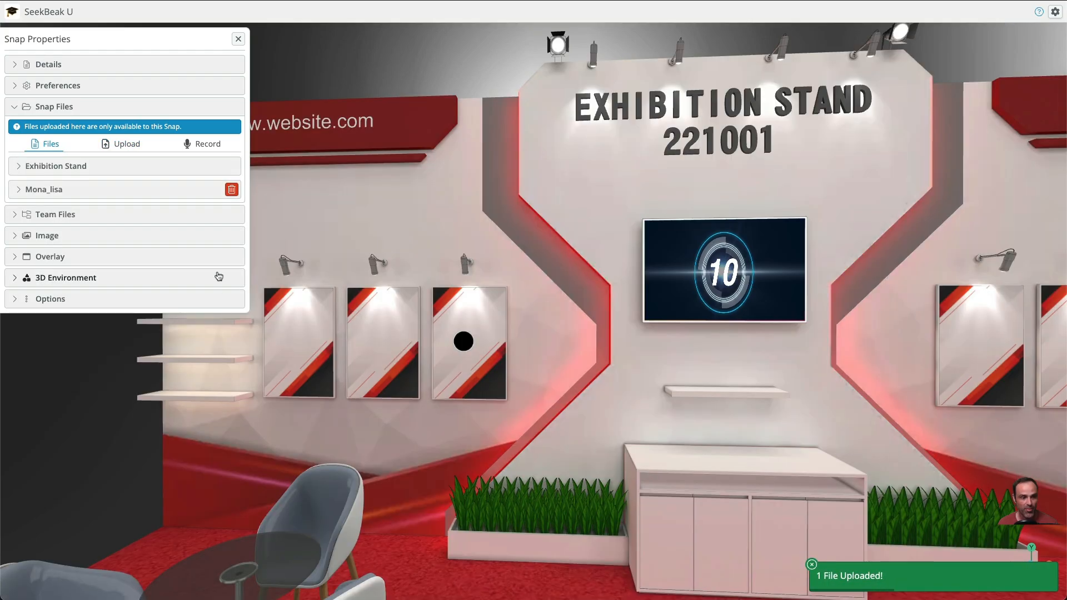
left_click_drag(490, 367, 527, 374)
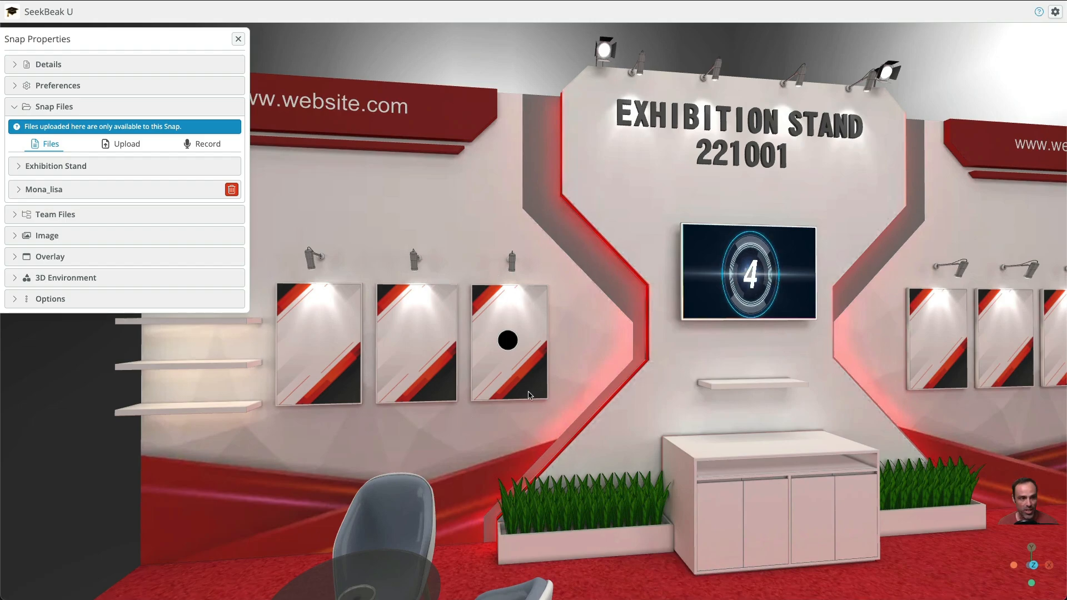
left_click(238, 39)
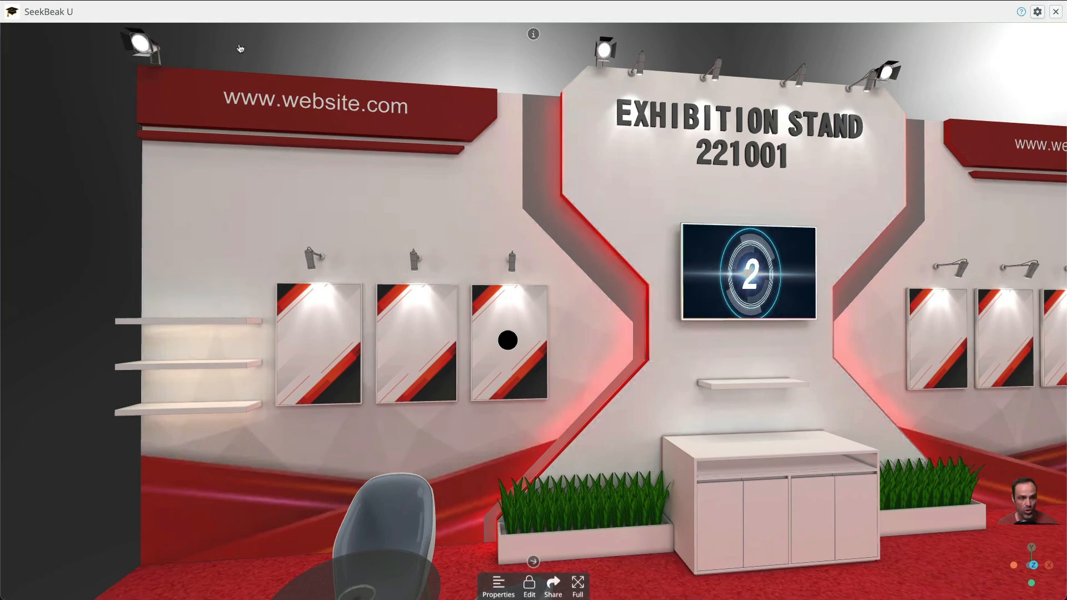
left_click(529, 581)
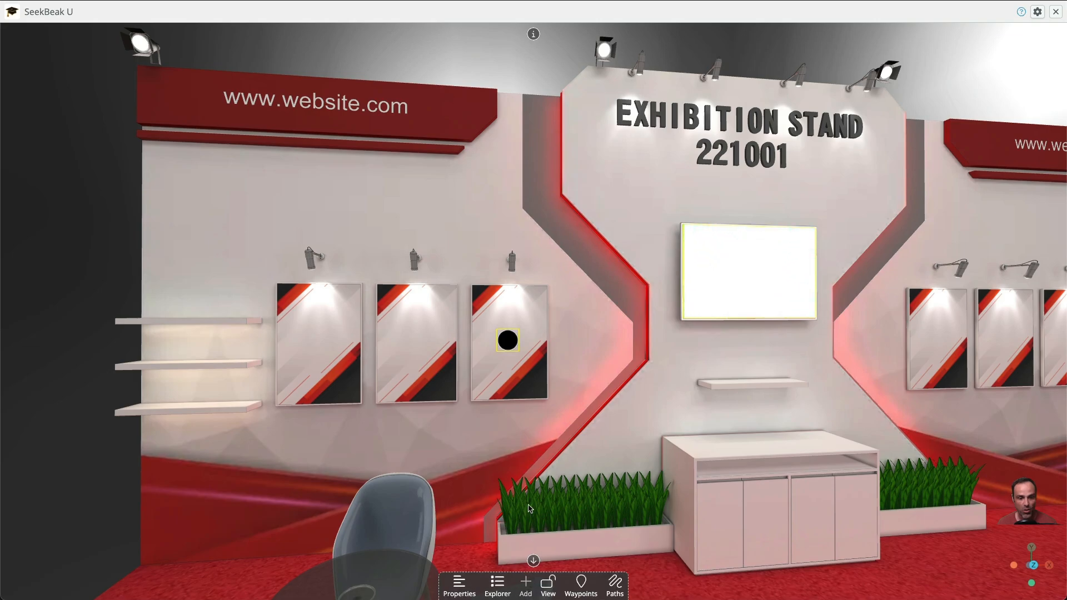
Examine from both sides of the stand how the poster hotspot and the video hotspot are oriented toward the viewer
left_click_drag(510, 349, 632, 375)
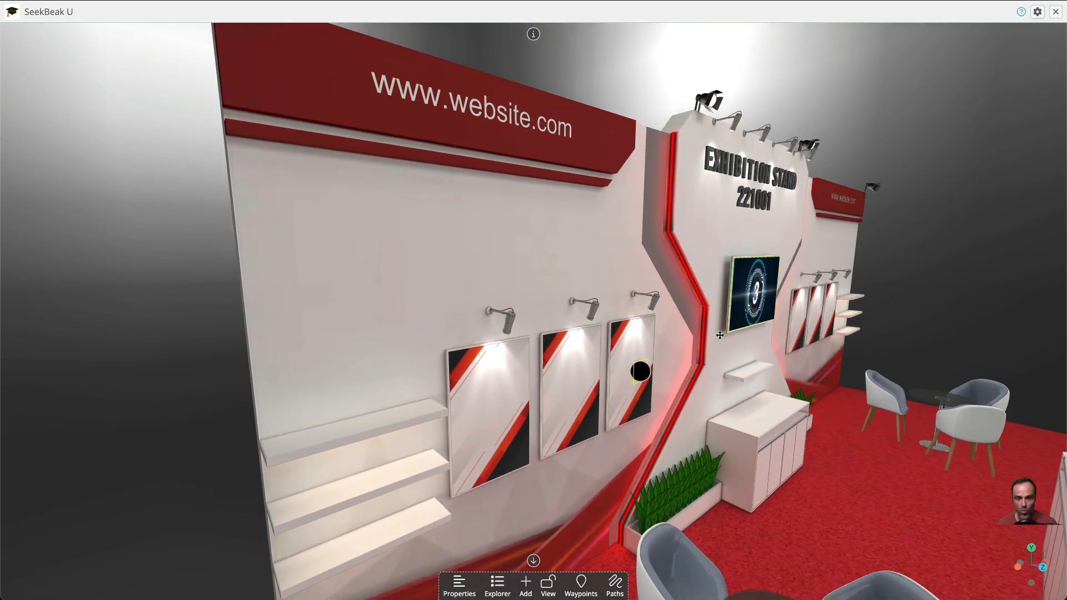
left_click_drag(792, 248, 572, 236)
left_click(496, 270)
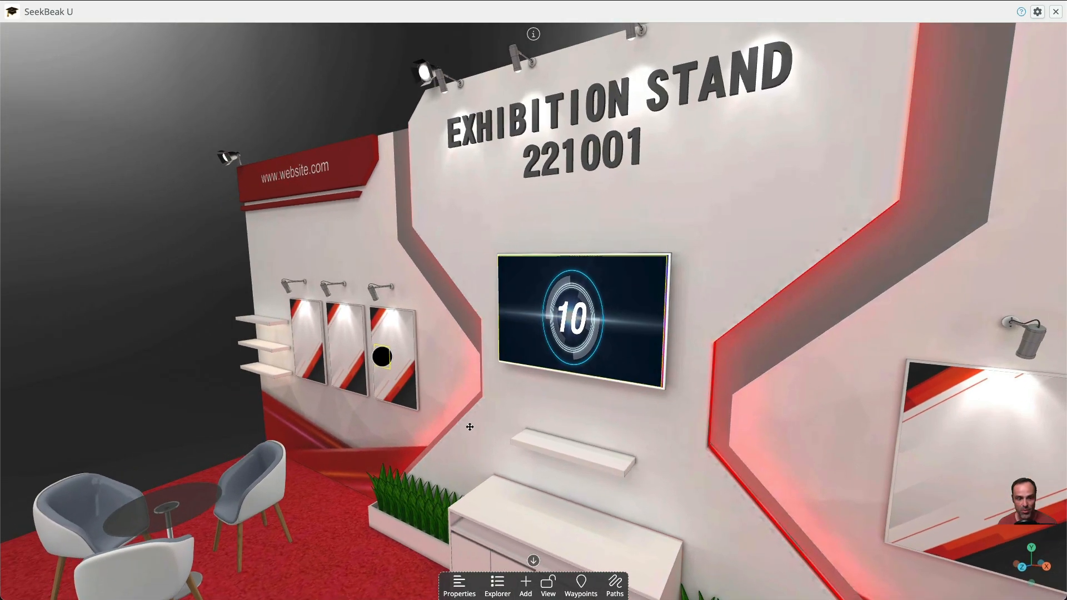
left_click_drag(469, 427, 366, 396)
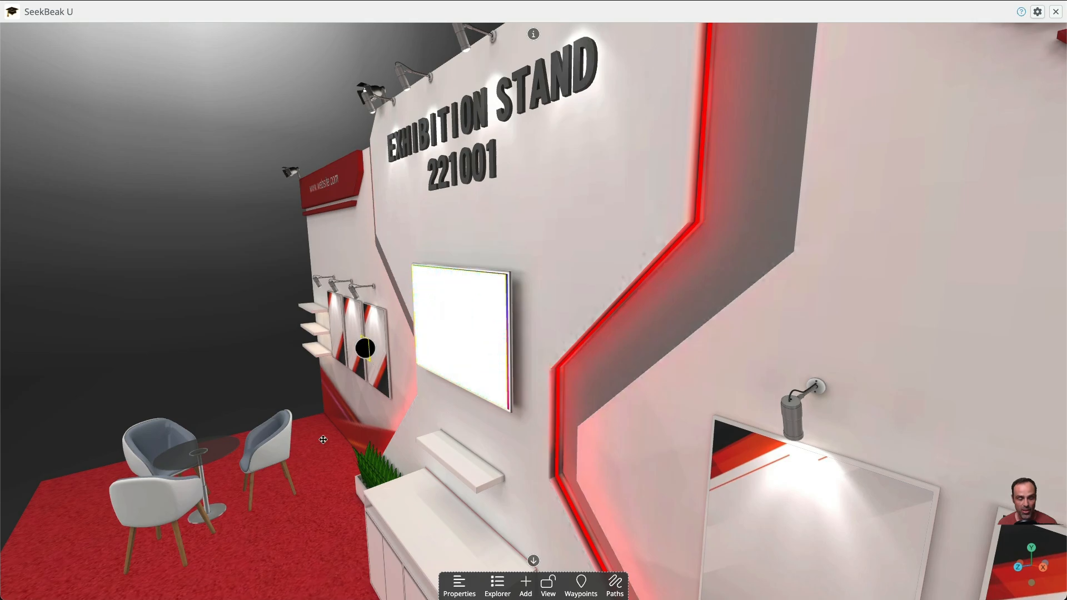
left_click_drag(366, 447, 457, 438)
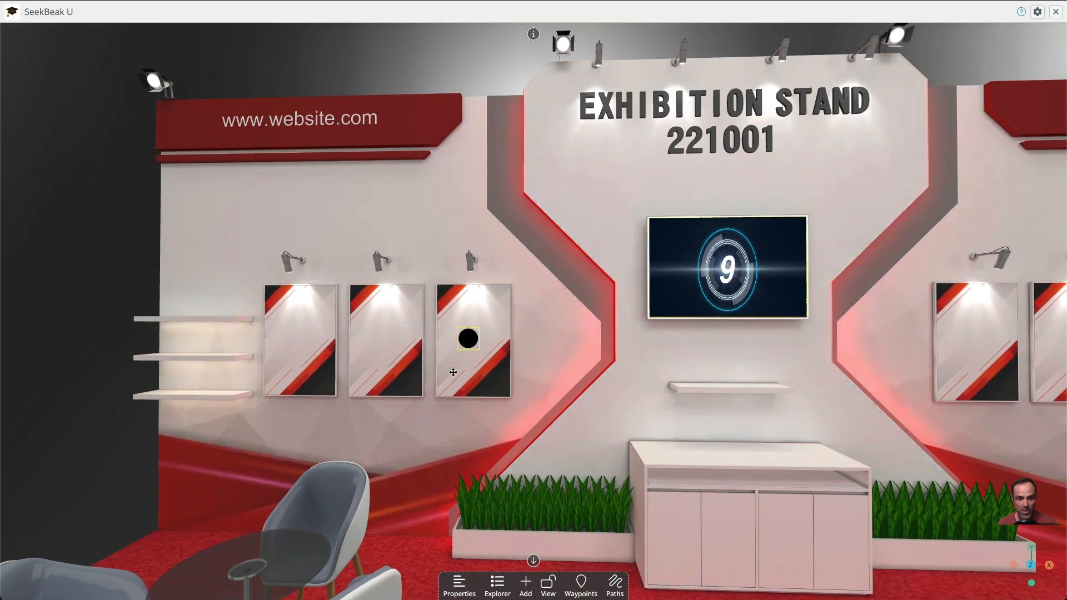
left_click_drag(453, 372, 687, 366)
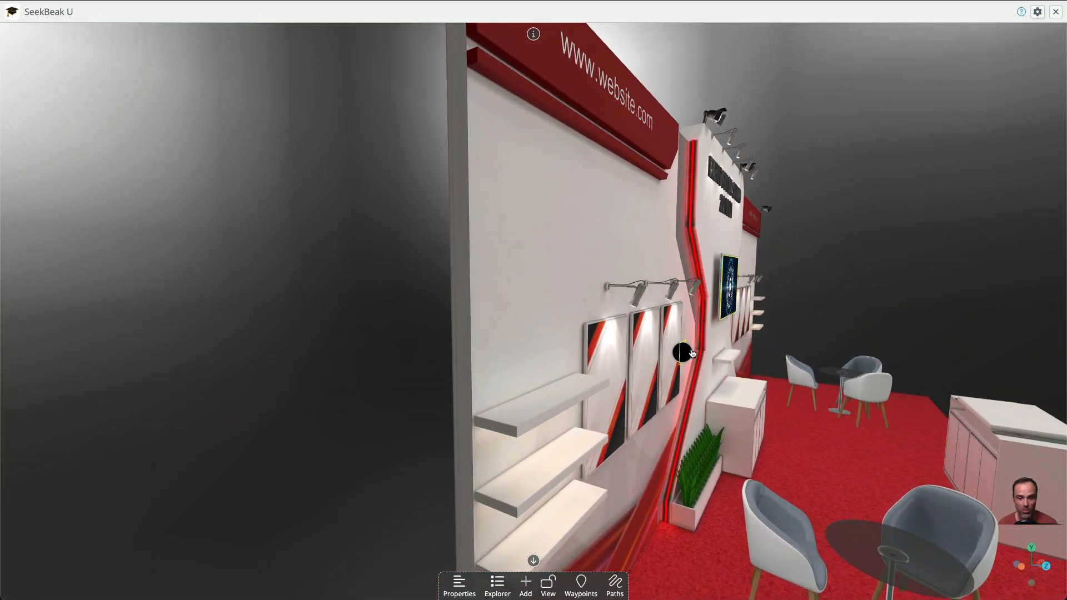
left_click_drag(602, 418, 553, 400)
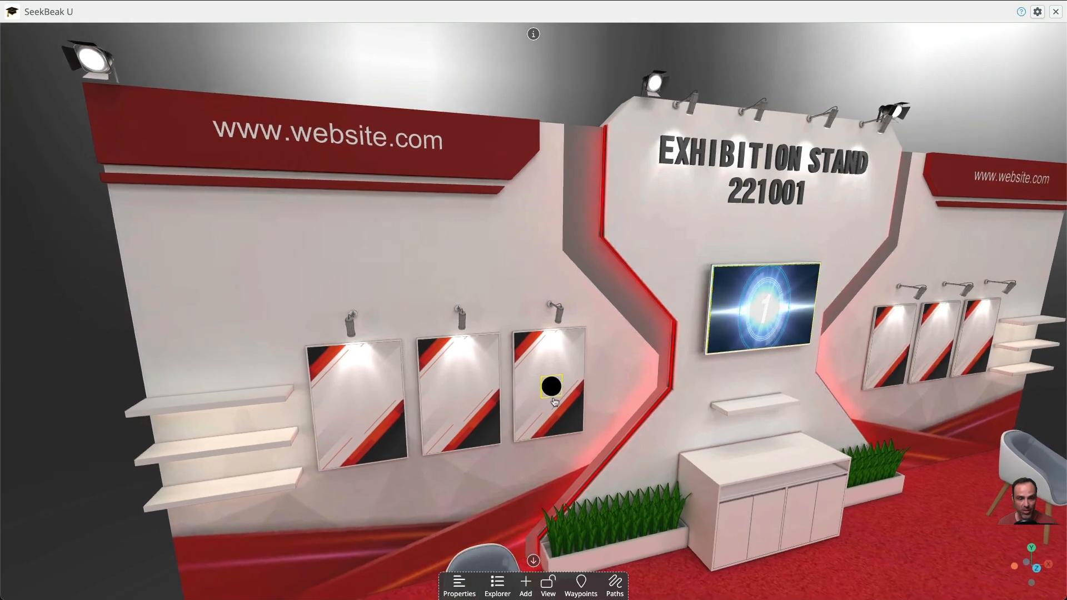
Set the poster hotspot's background to the Mona_lisa image from the snap files
left_click(551, 393)
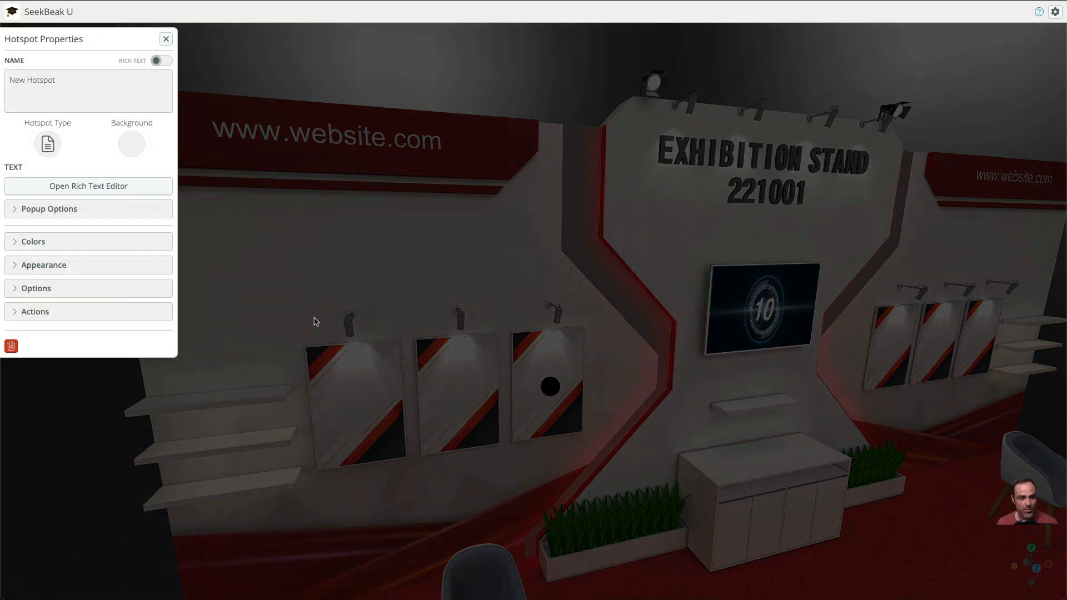
left_click(139, 145)
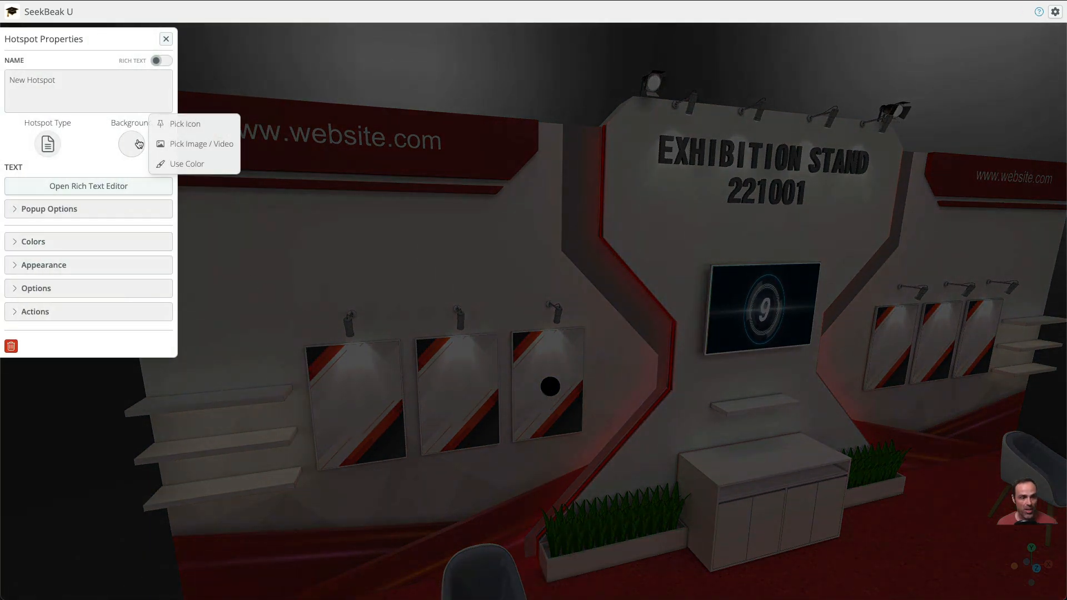
left_click(202, 149)
left_click(515, 258)
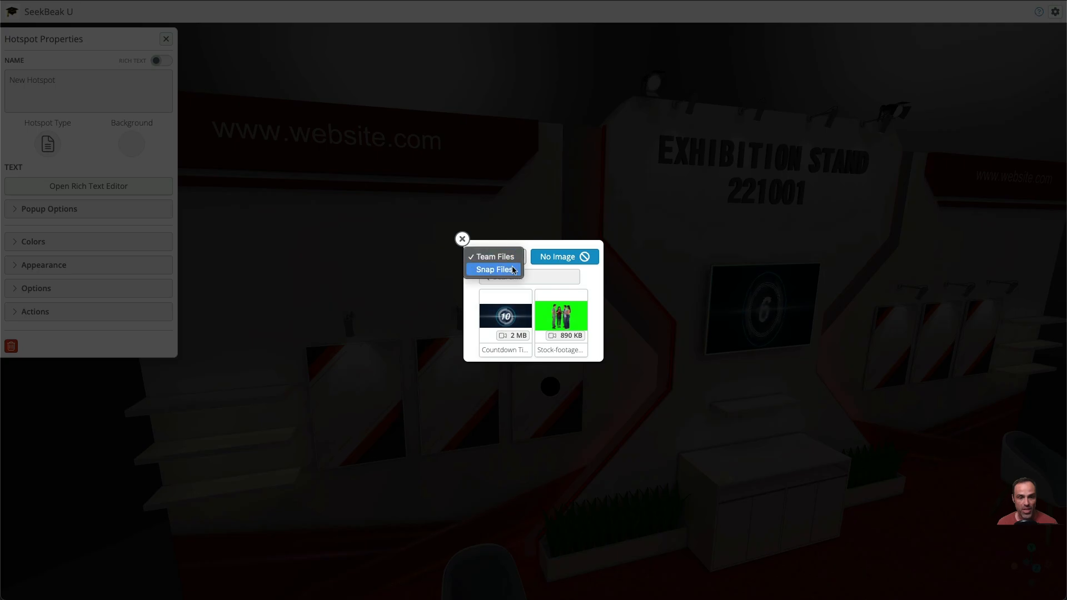
left_click(511, 271)
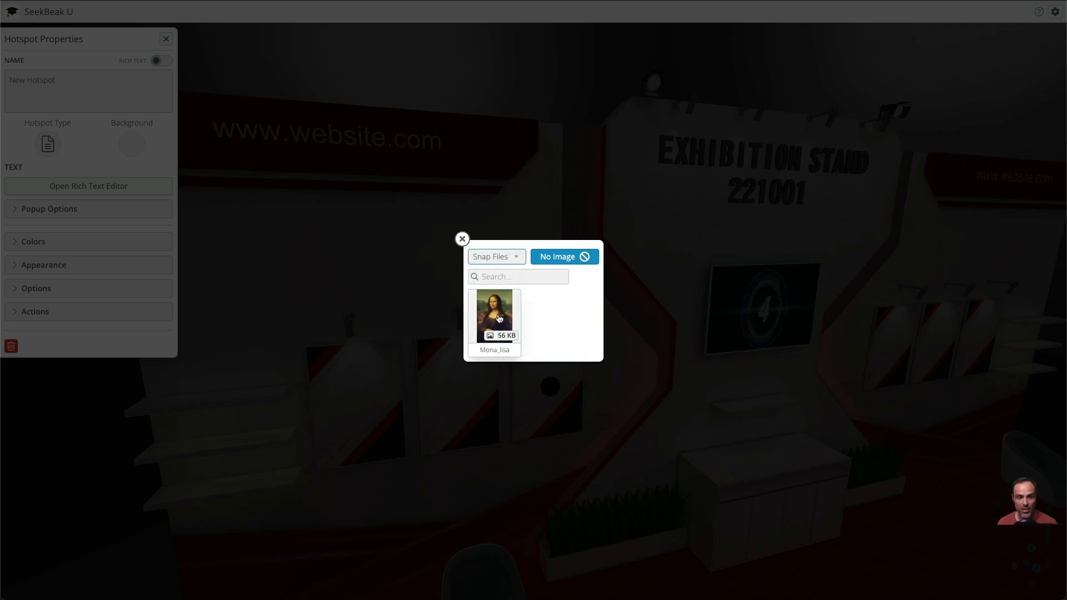
left_click(499, 318)
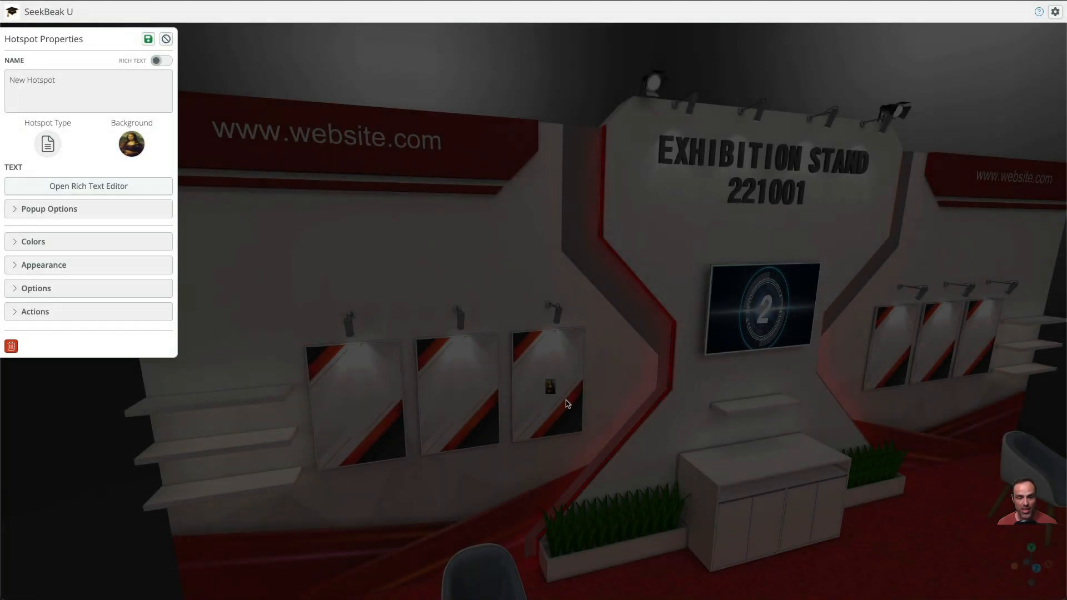
Set the poster hotspot's distance to 0.01 and its size to 0.58, both without pixel units
left_click(72, 271)
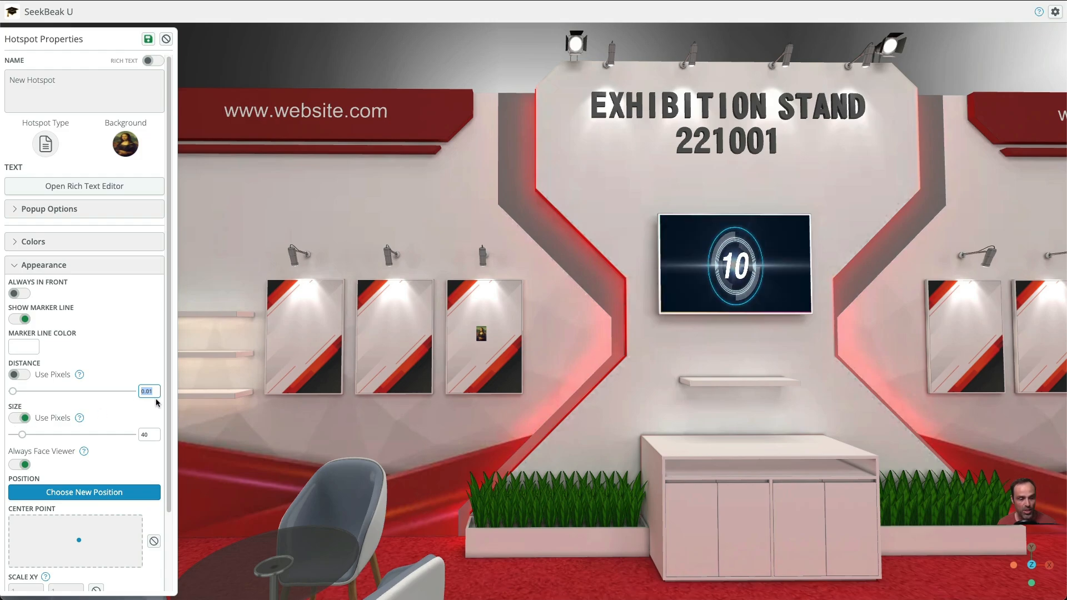
left_click(22, 418)
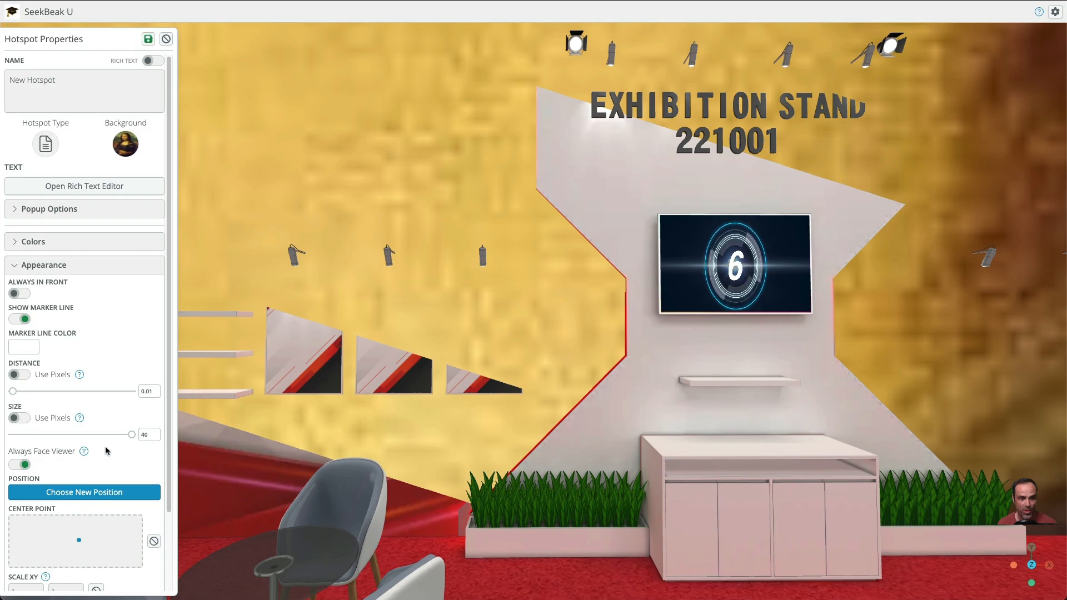
left_click_drag(128, 437, 30, 440)
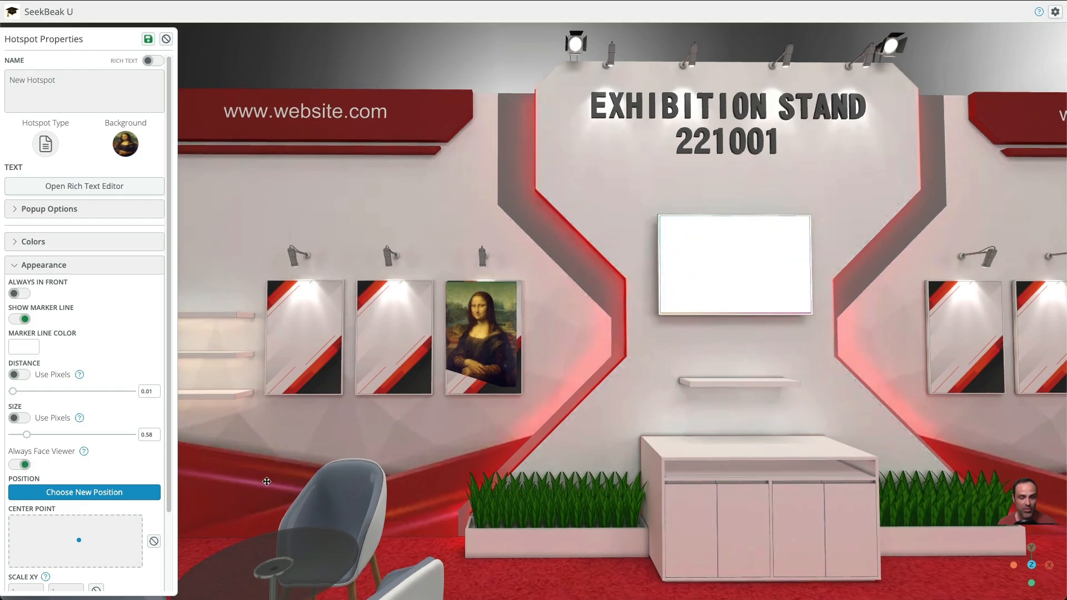
Stop the poster hotspot from always facing the viewer so the painting lies flat against the poster
left_click_drag(251, 366, 363, 457)
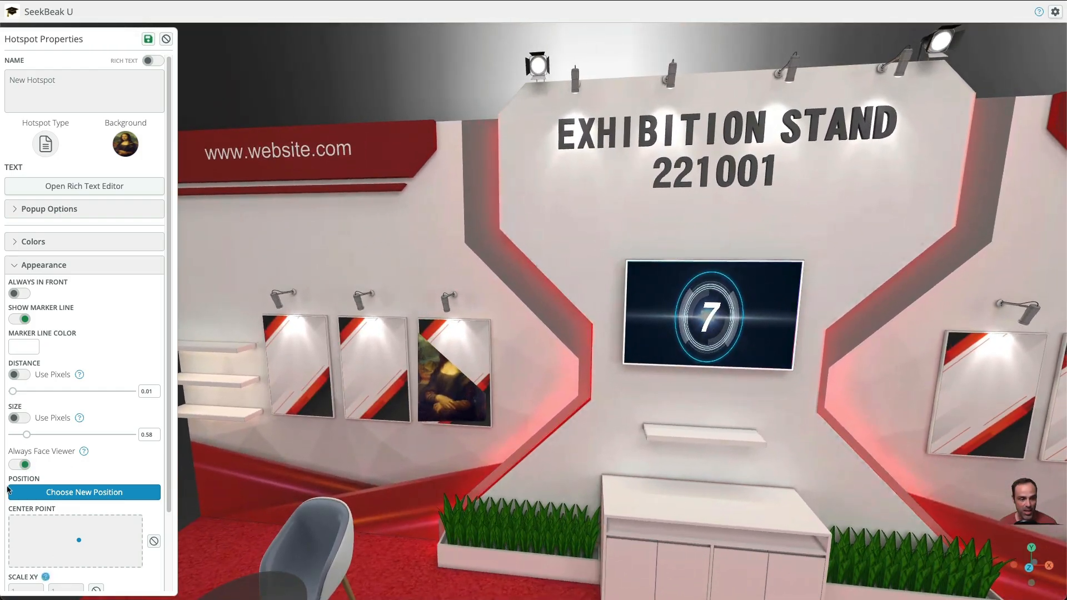
left_click(18, 465)
left_click_drag(367, 488, 417, 447)
scroll(417, 448, "up", 3)
scroll(411, 452, "up", 5)
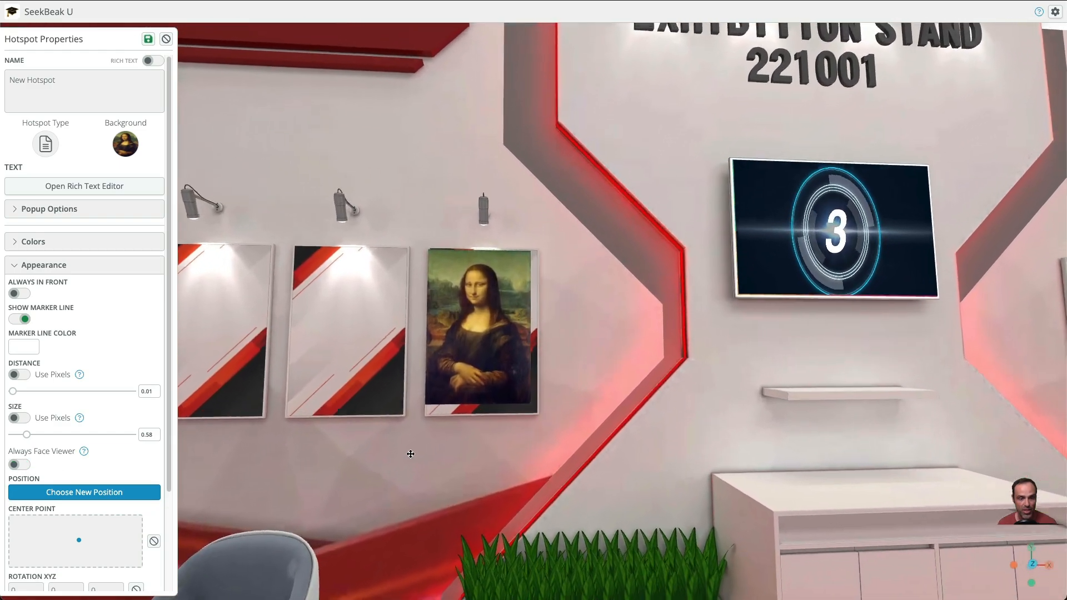
scroll(410, 455, "up", 5)
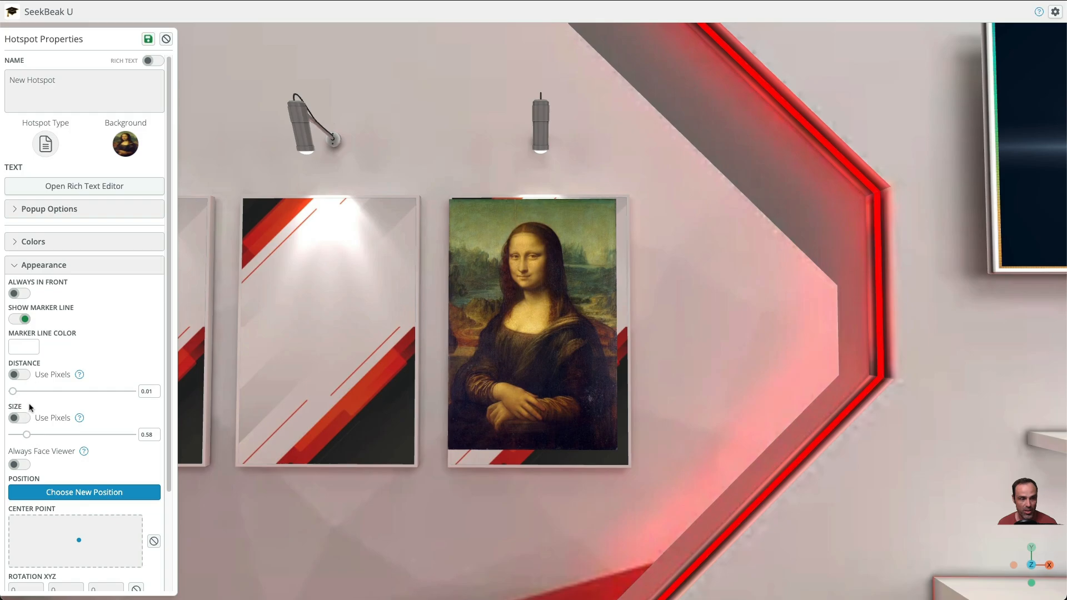
Choose a new position for the painting hotspot at the center of its poster
left_click(114, 491)
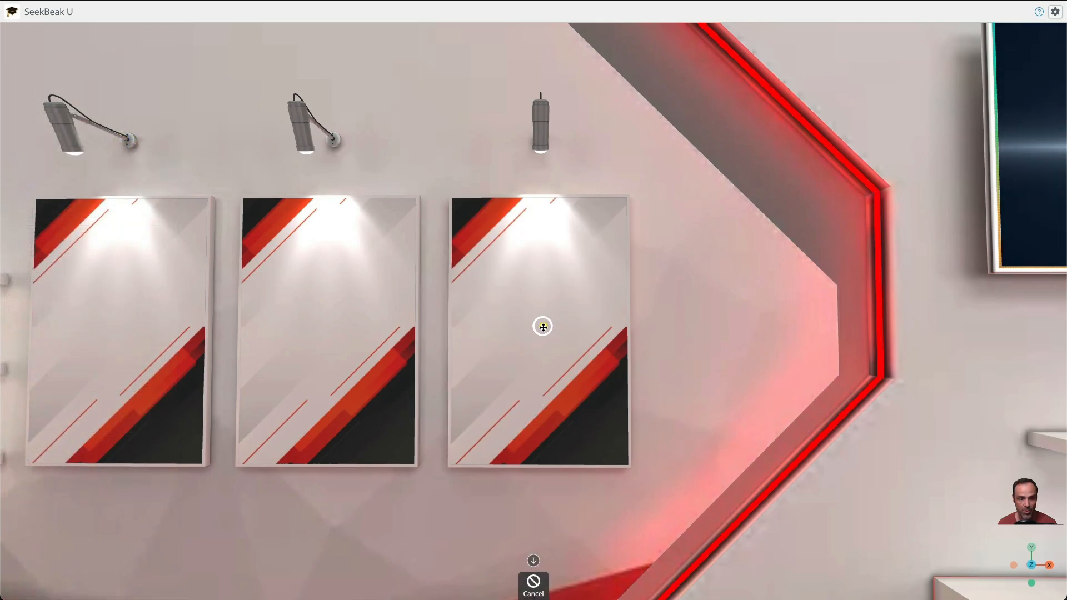
left_click(542, 327)
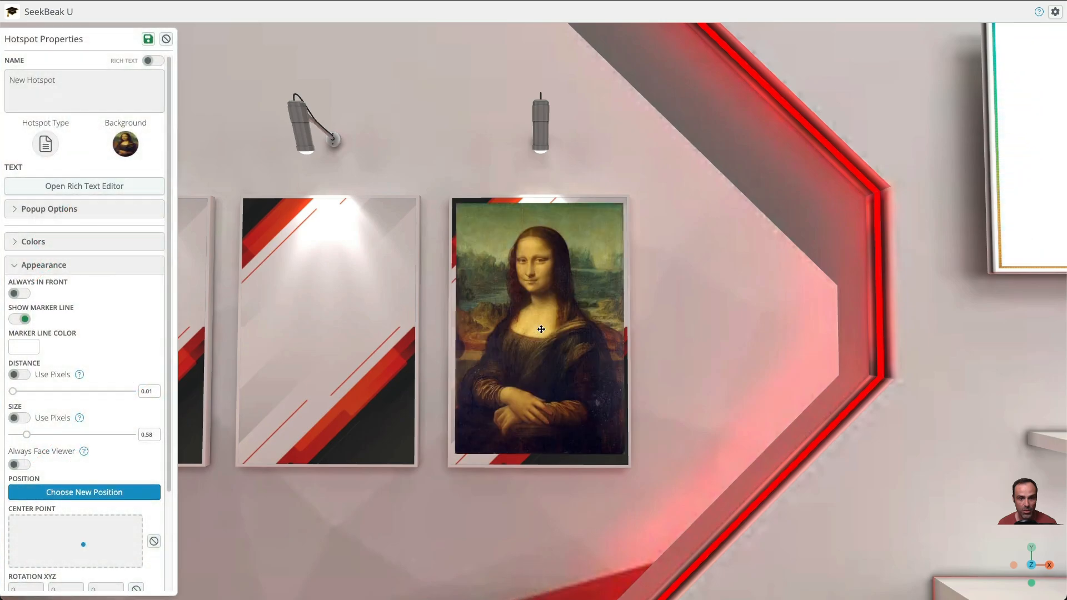
scroll(85, 472, "down", 3)
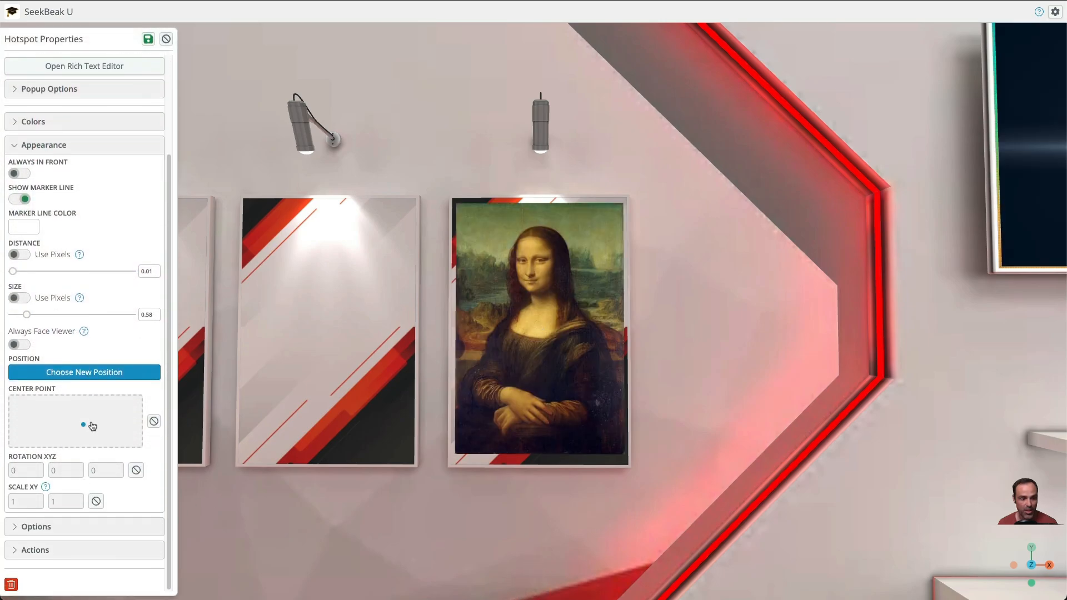
Shift the painting hotspot's center point to align it with the poster frame and set its XY scale to 1.05 by 1.07
left_click(76, 421)
left_click_drag(78, 426, 82, 425)
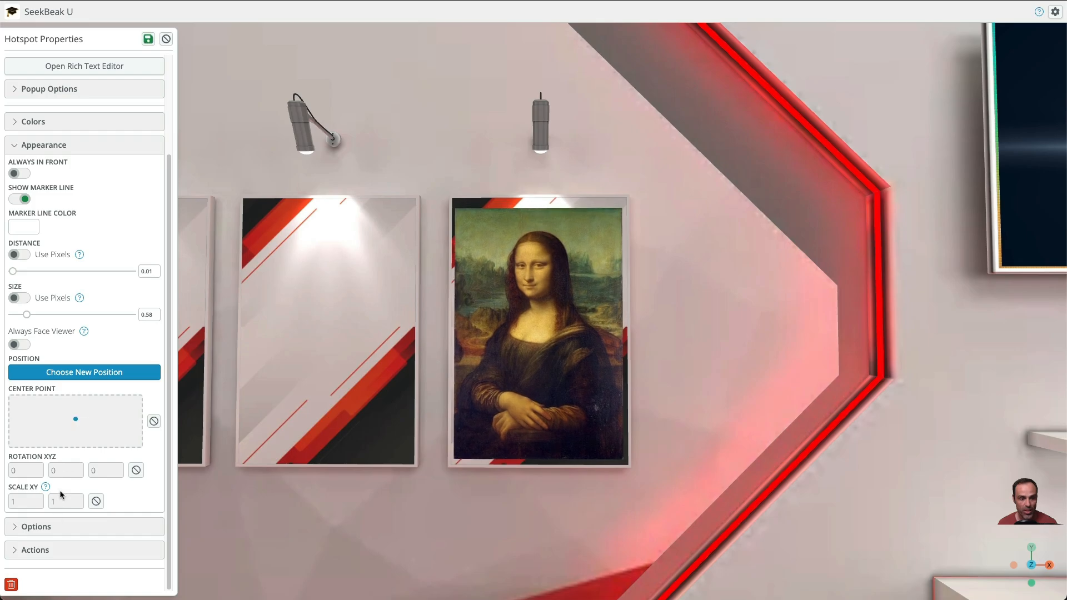
left_click_drag(65, 501, 75, 455)
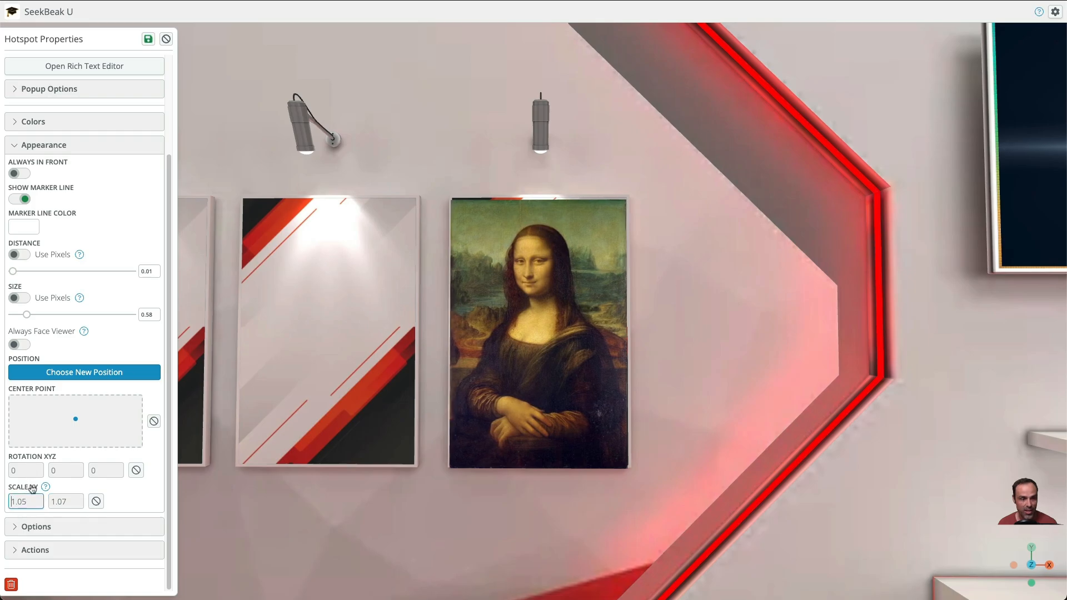
left_click_drag(75, 428, 80, 426)
Turn off the marker line for the painting hotspot
scroll(692, 282, "down", 5)
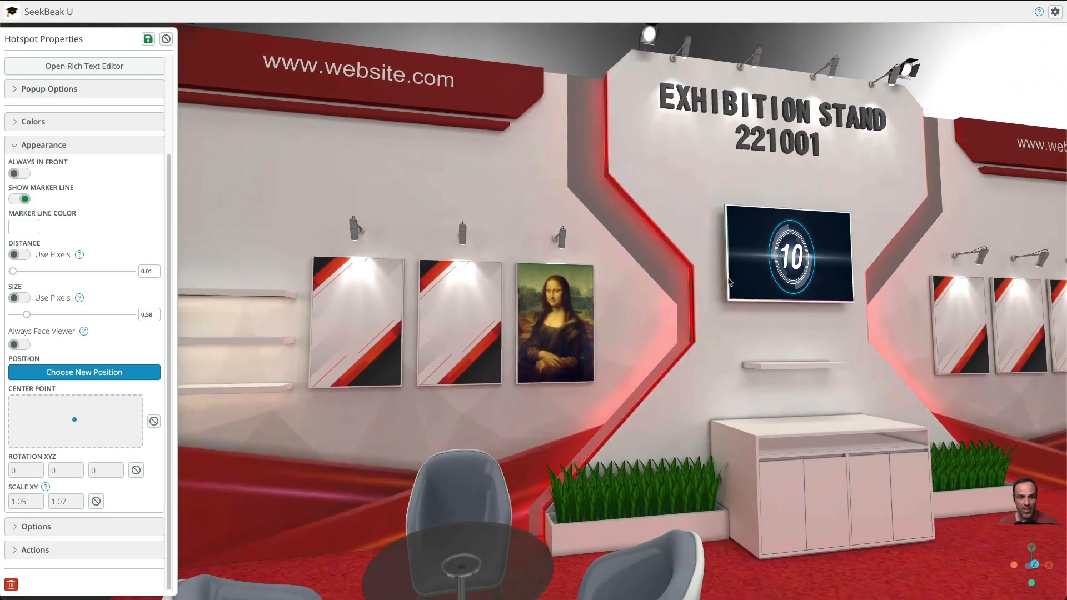
left_click_drag(729, 283, 778, 376)
scroll(778, 376, "down", 5)
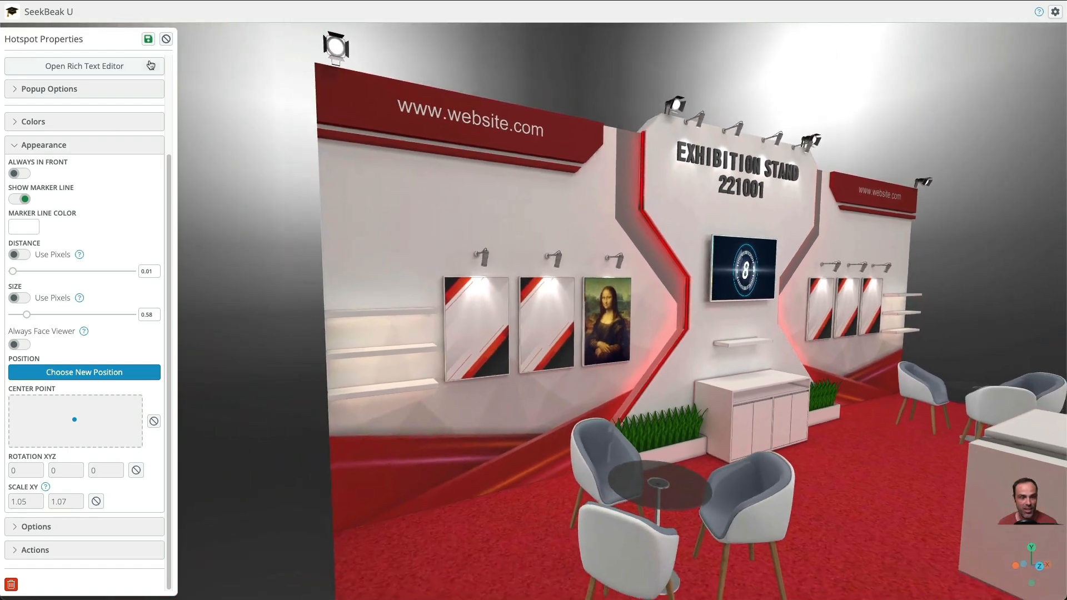
left_click(24, 200)
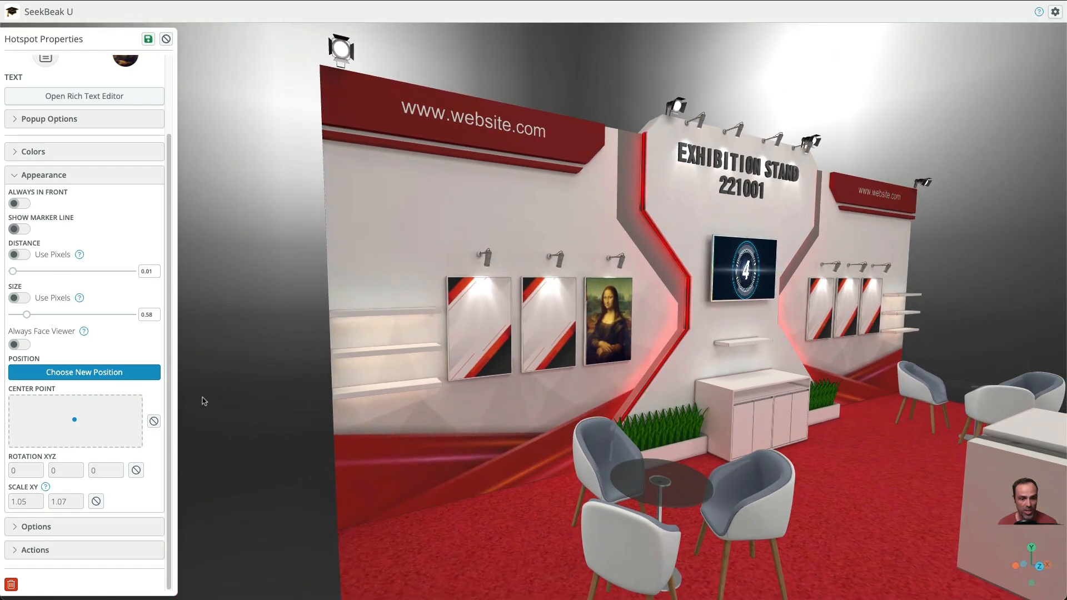
Save the painting hotspot's properties and save the edited Exhibition Stand snap
left_click(149, 44)
left_click_drag(437, 381, 414, 339)
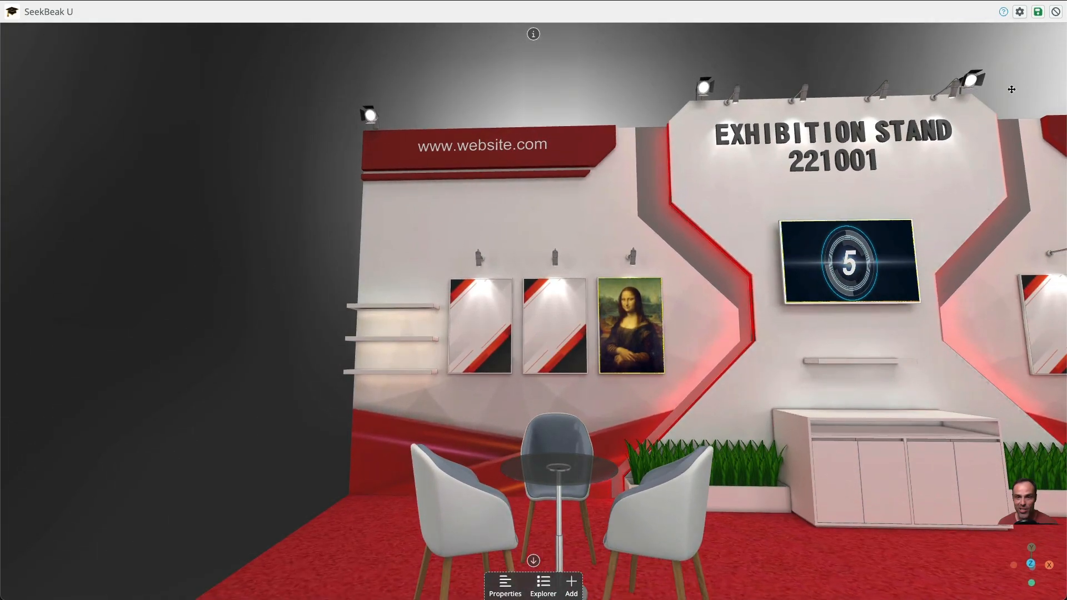
left_click(1039, 20)
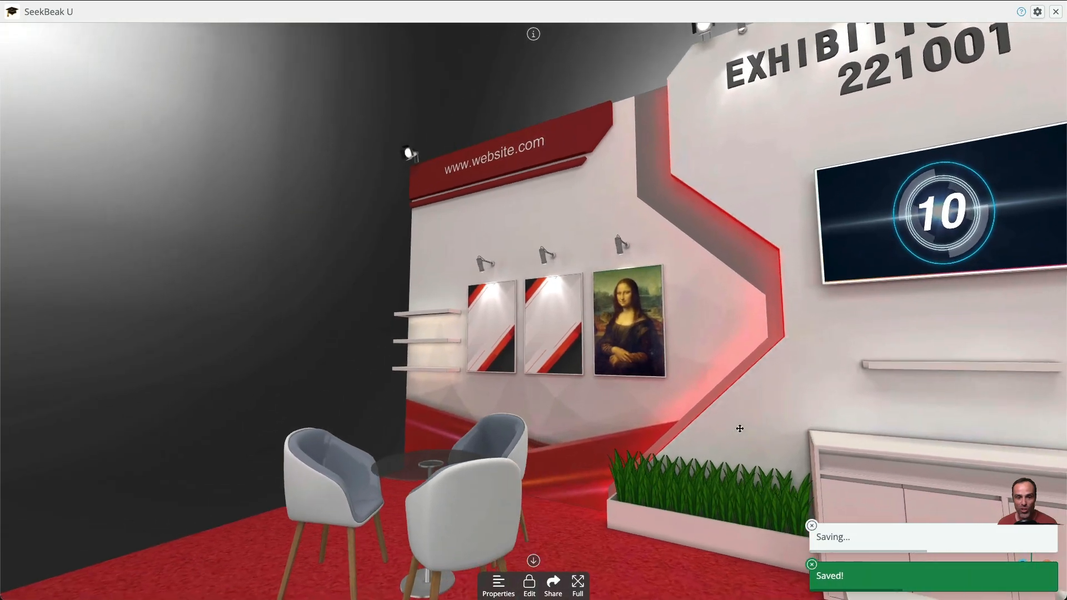